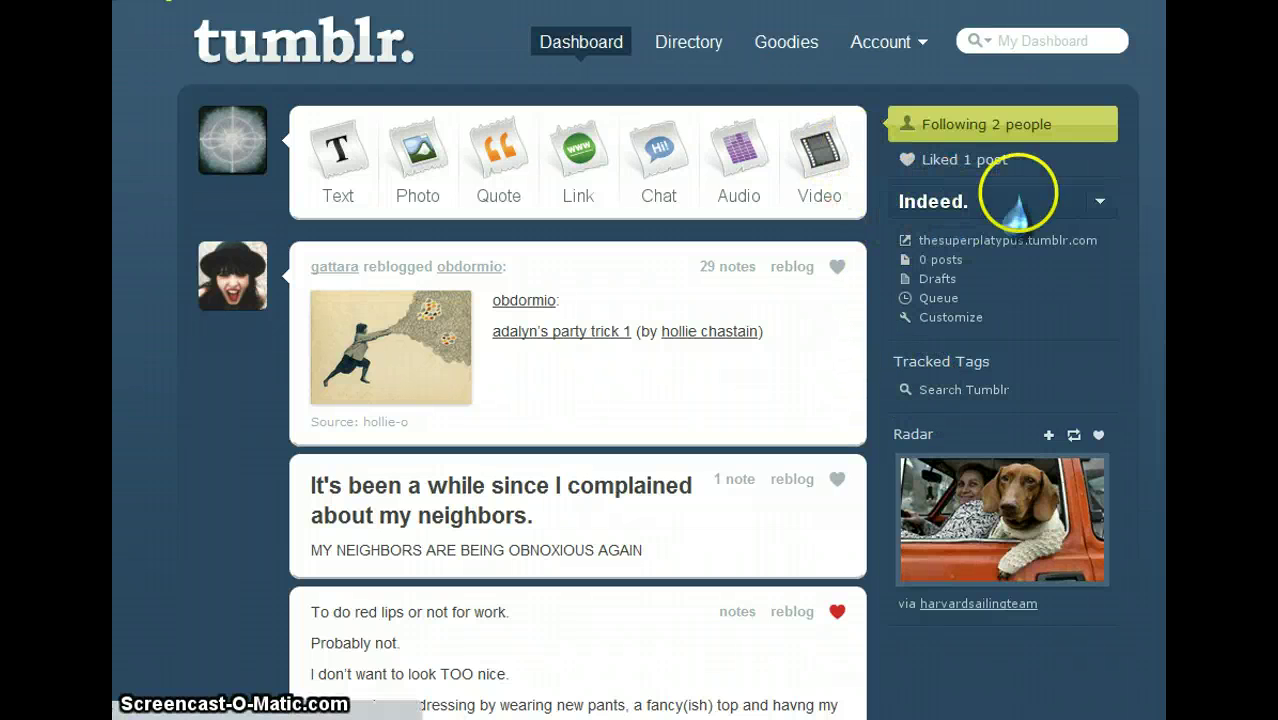
Step: Look over the dashboard, including the blog switcher options and the posts from followed blogs
{"action": "left_click", "coordinate": [1100, 200]}
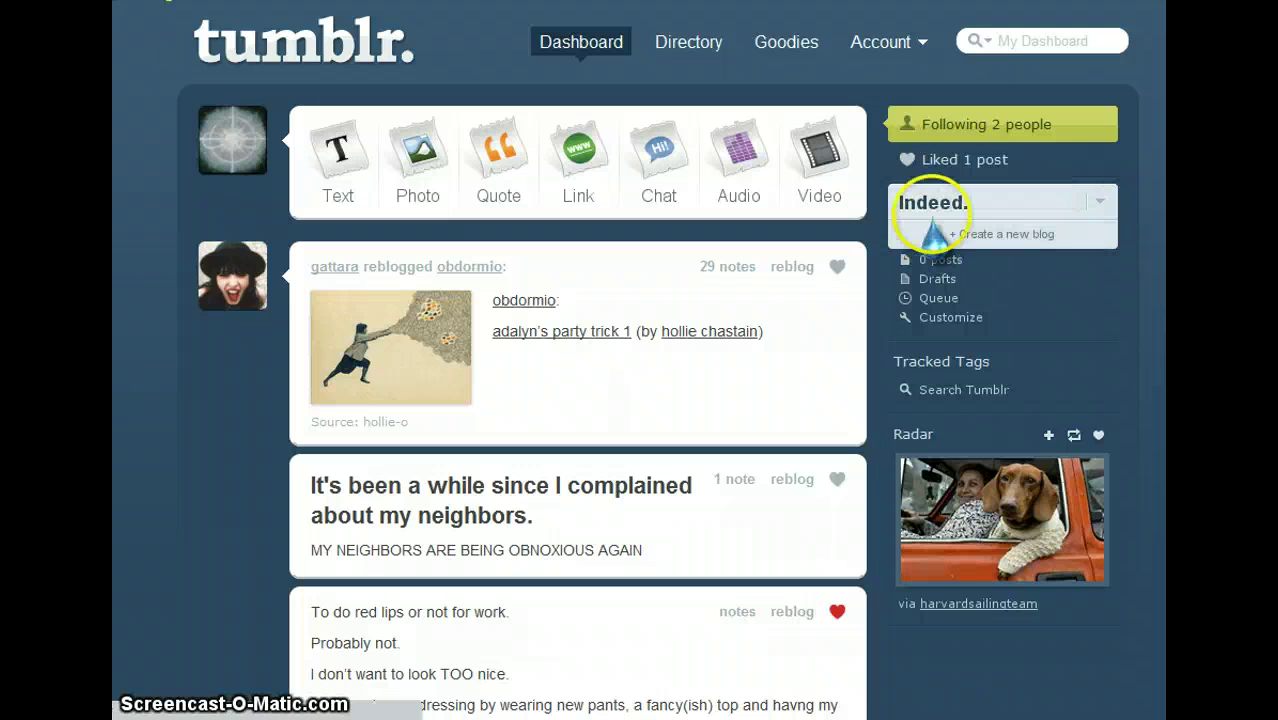
{"action": "left_click", "coordinate": [1100, 200]}
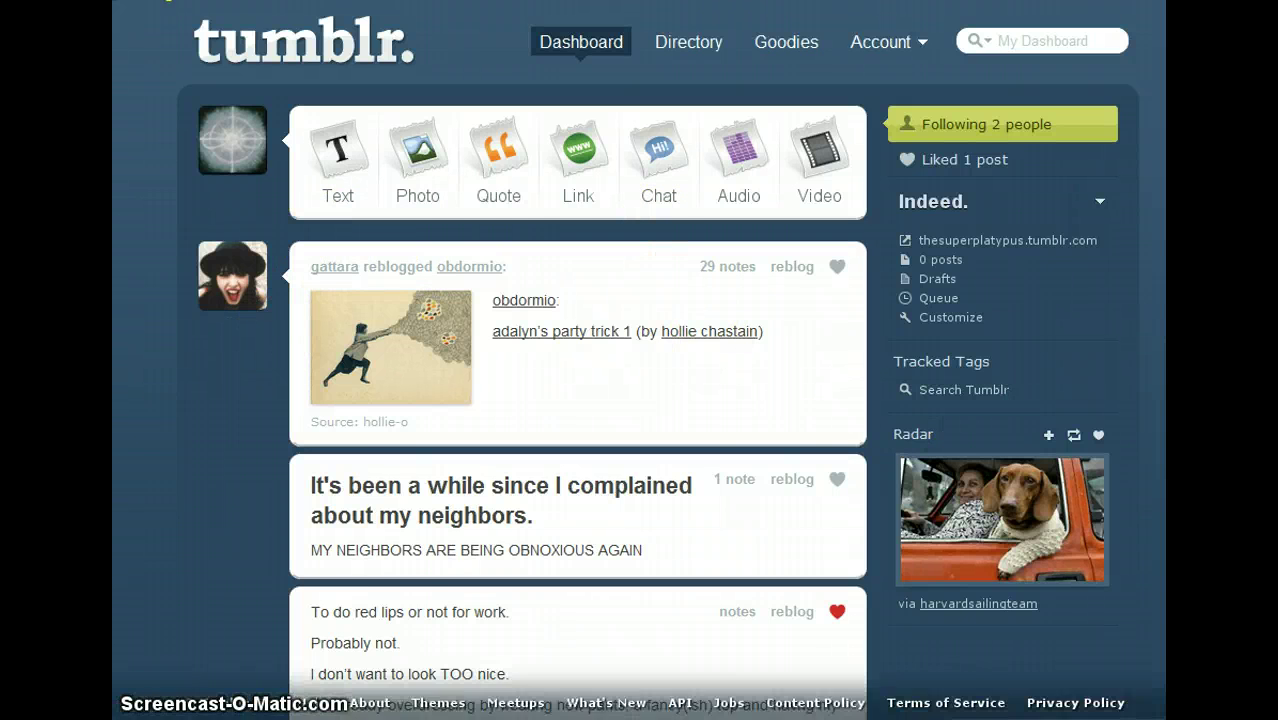
{"action": "scroll", "coordinate": [640, 400], "scroll_direction": "down", "scroll_amount": 3}
{"action": "scroll", "coordinate": [640, 400], "scroll_direction": "down", "scroll_amount": 2}
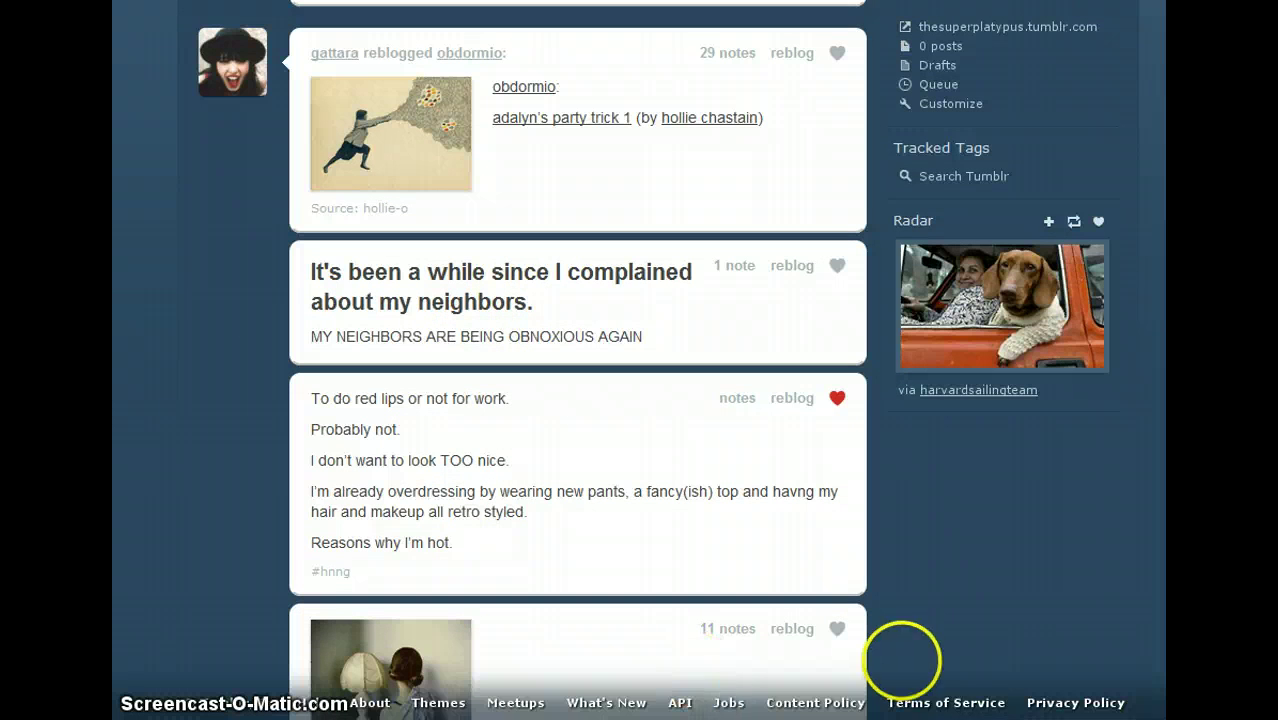
{"action": "scroll", "coordinate": [640, 400], "scroll_direction": "down", "scroll_amount": 2}
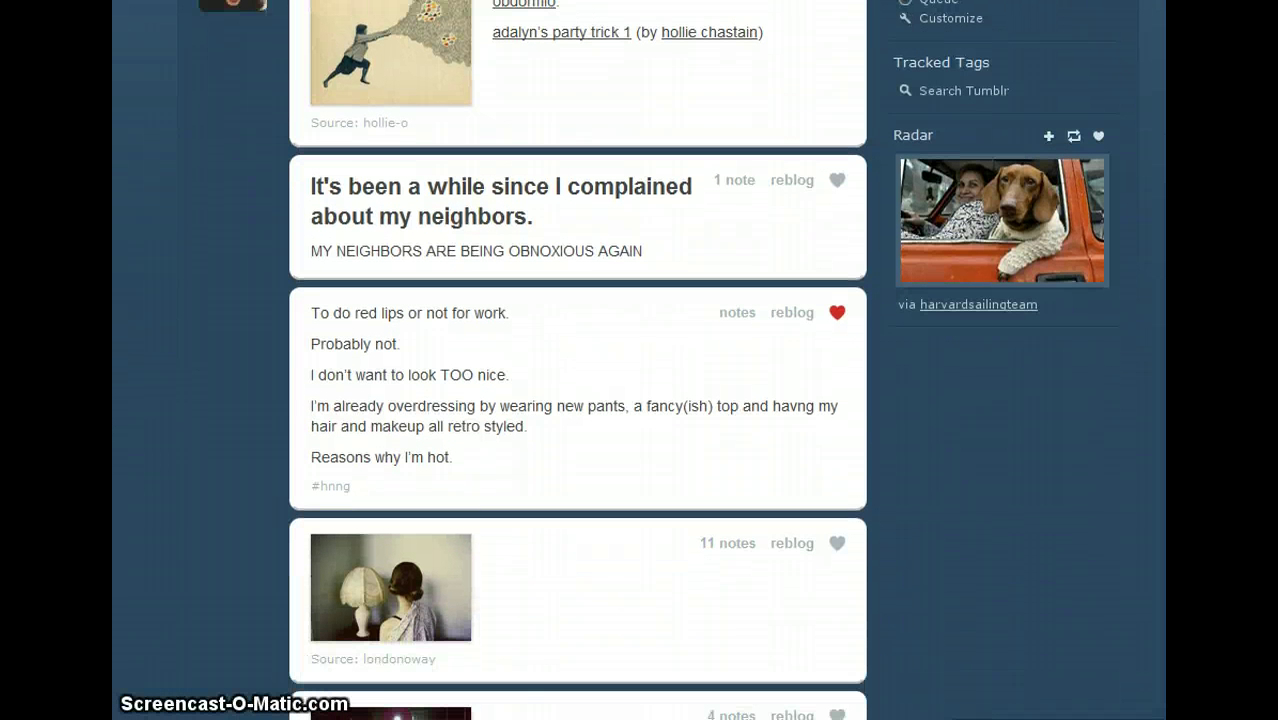
{"action": "scroll", "coordinate": [640, 360], "scroll_direction": "up", "scroll_amount": 4}
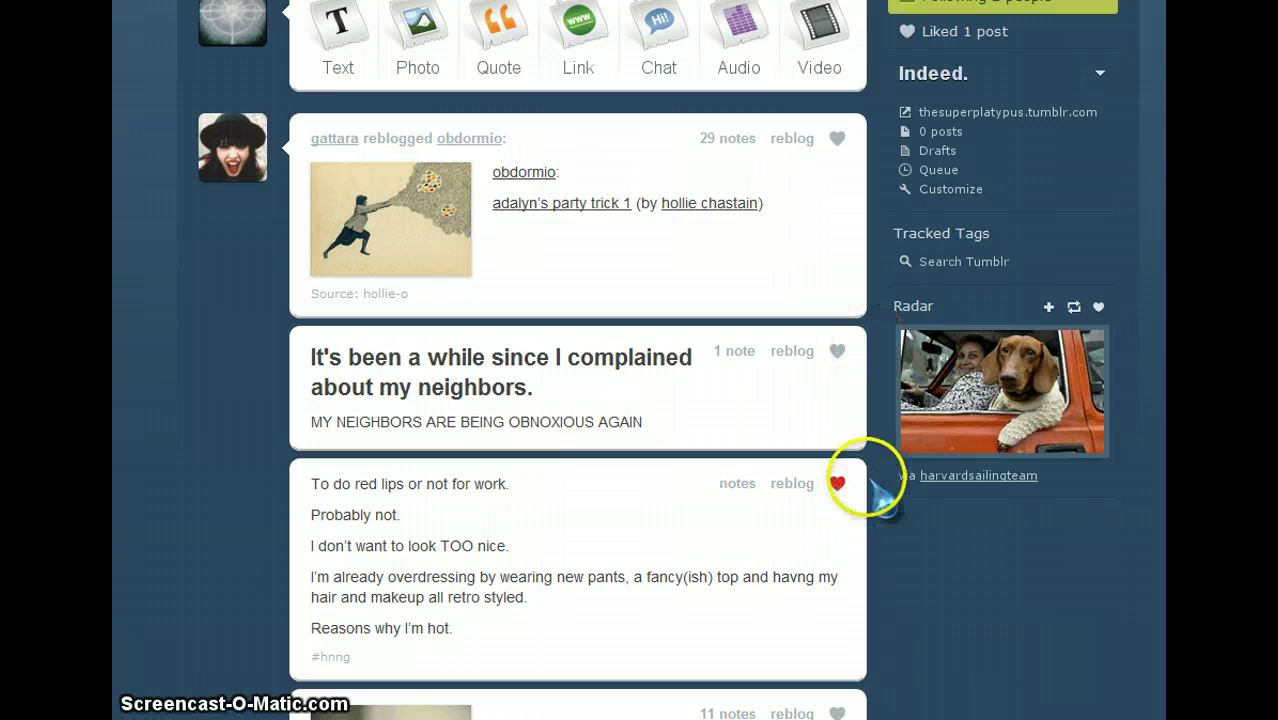
{"action": "scroll", "coordinate": [658, 360], "scroll_direction": "up", "scroll_amount": 3}
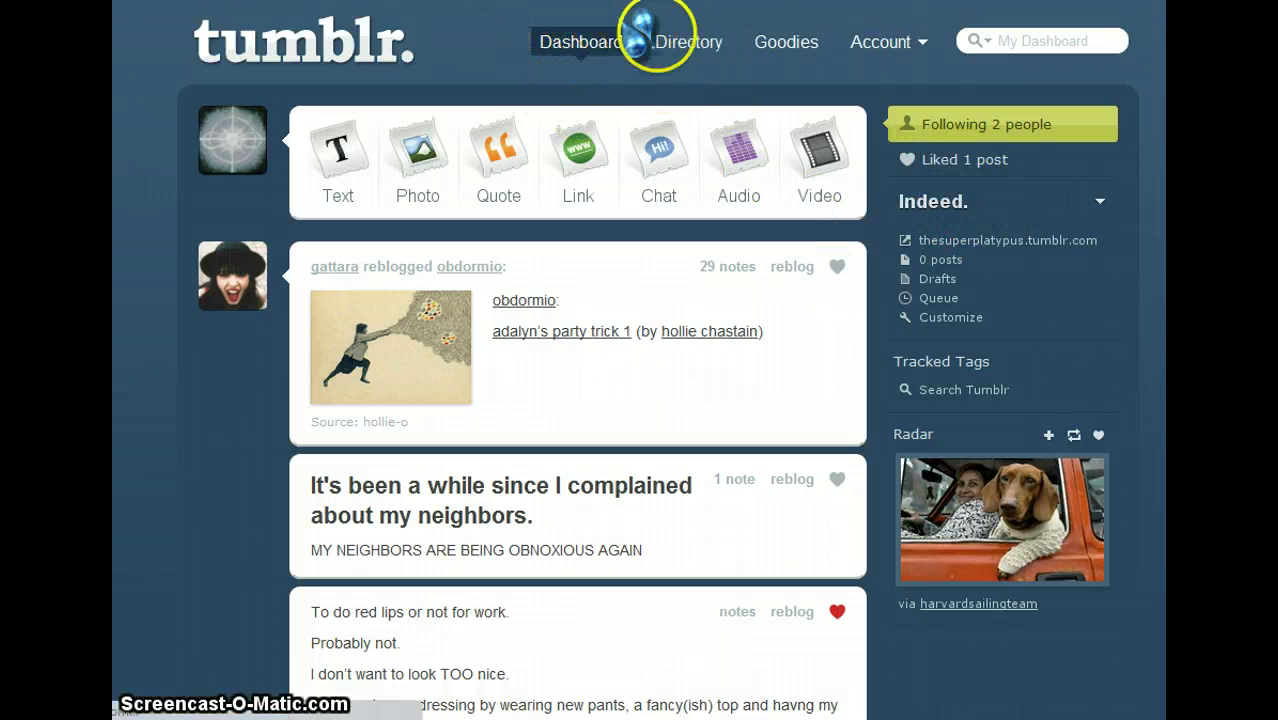
Step: Open the blog directory and examine its category list and the recommended Architecture blogs
{"action": "left_click", "coordinate": [688, 42]}
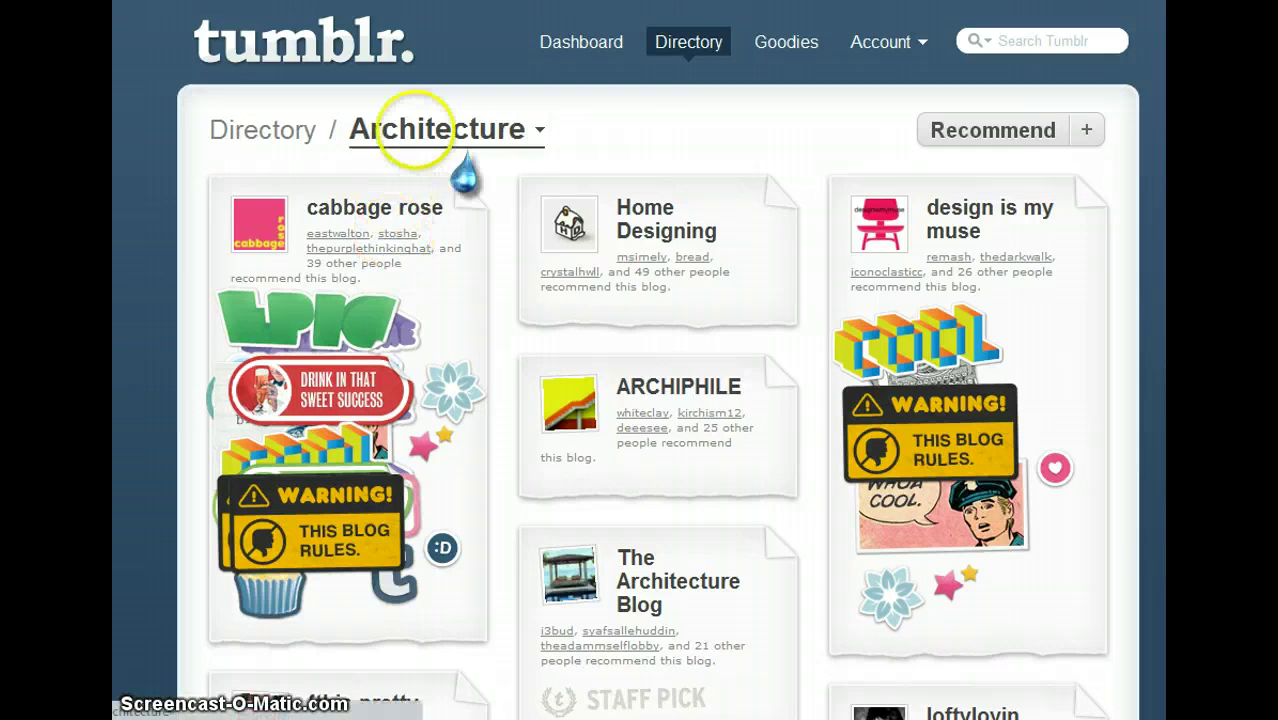
{"action": "left_click", "coordinate": [538, 132]}
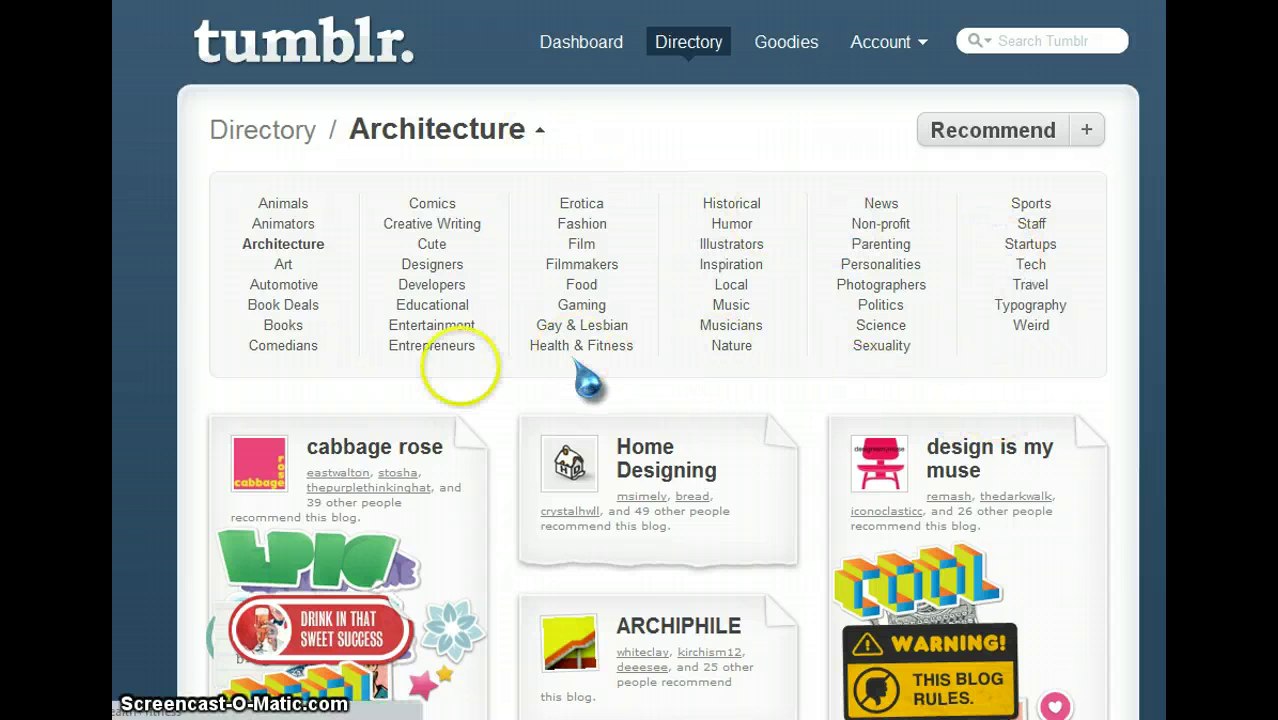
{"action": "left_click", "coordinate": [539, 131]}
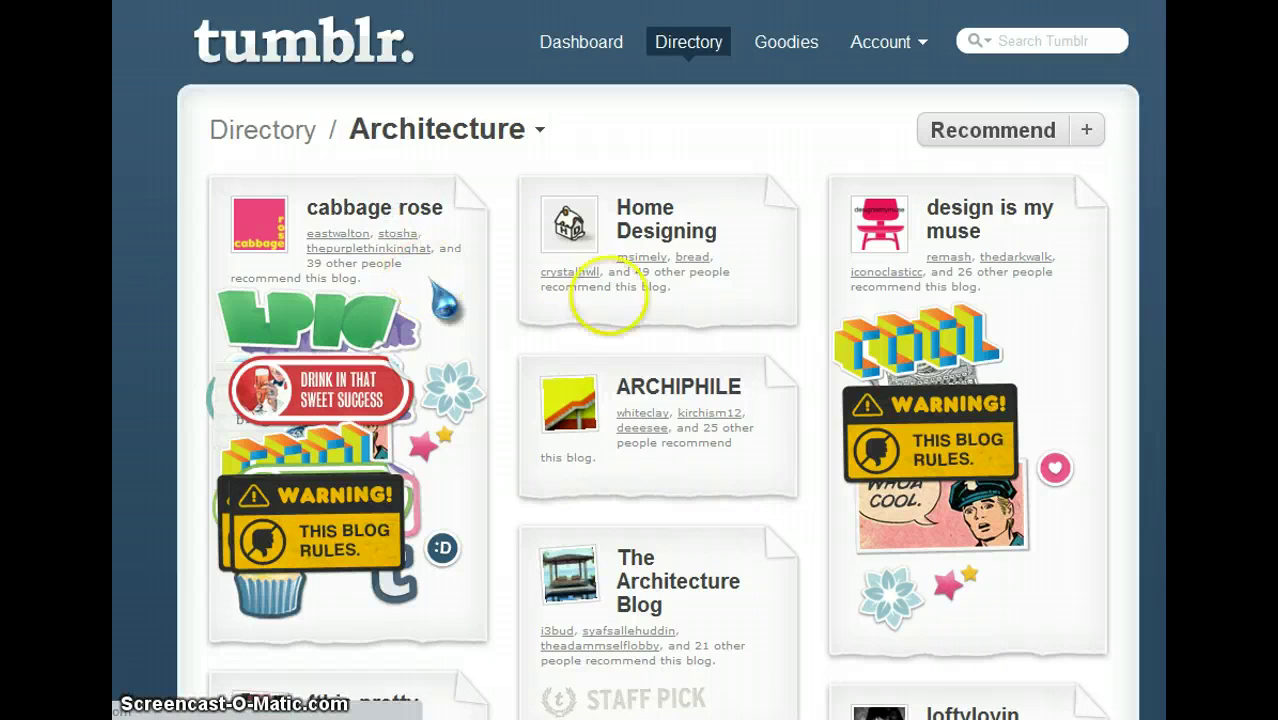
{"action": "scroll", "coordinate": [657, 360], "scroll_direction": "down", "scroll_amount": 5}
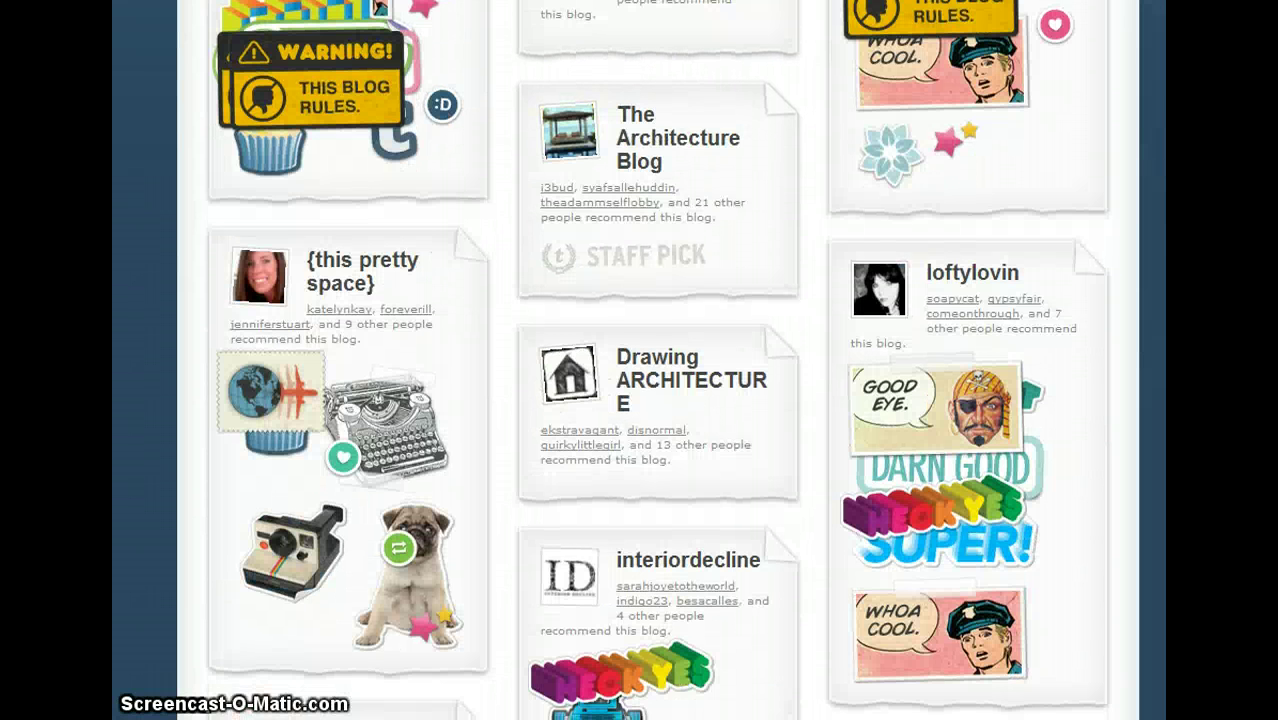
{"action": "scroll", "coordinate": [657, 360], "scroll_direction": "up", "scroll_amount": 5}
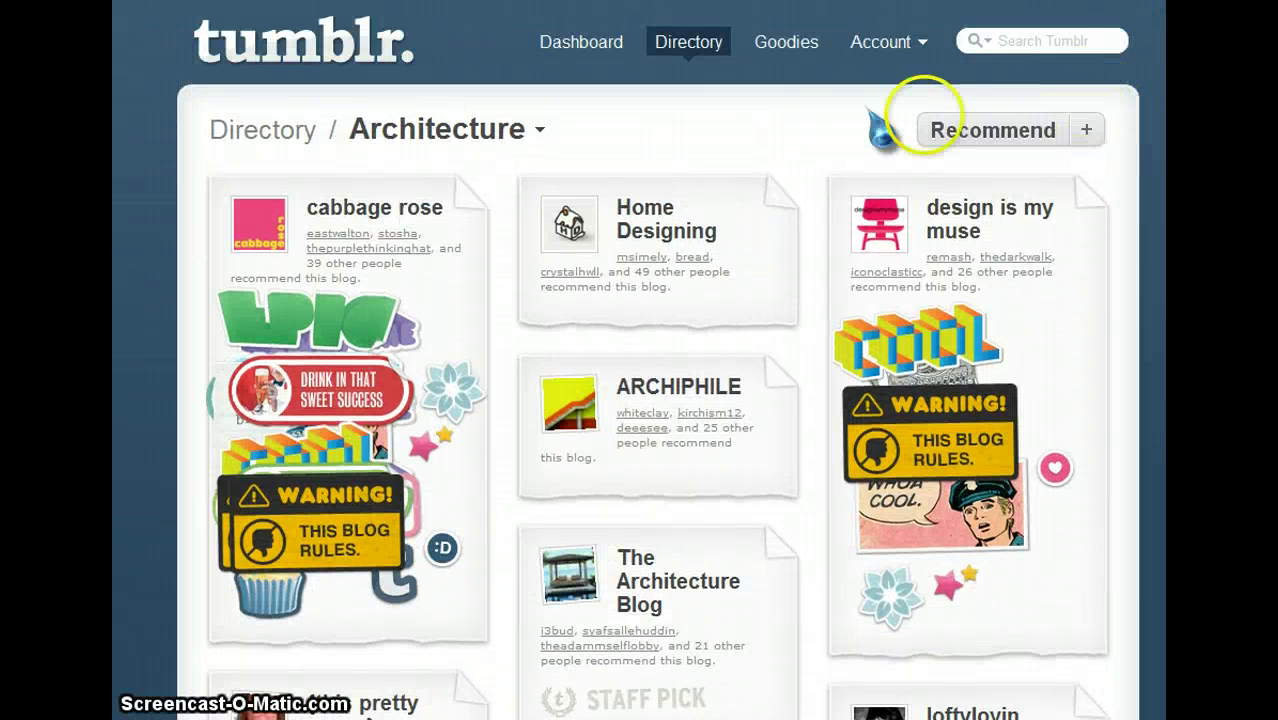
Step: Go to the Goodies page and reposition and widen the Share on Tumblr window holding the Sneezing Panda video
{"action": "left_click", "coordinate": [786, 45]}
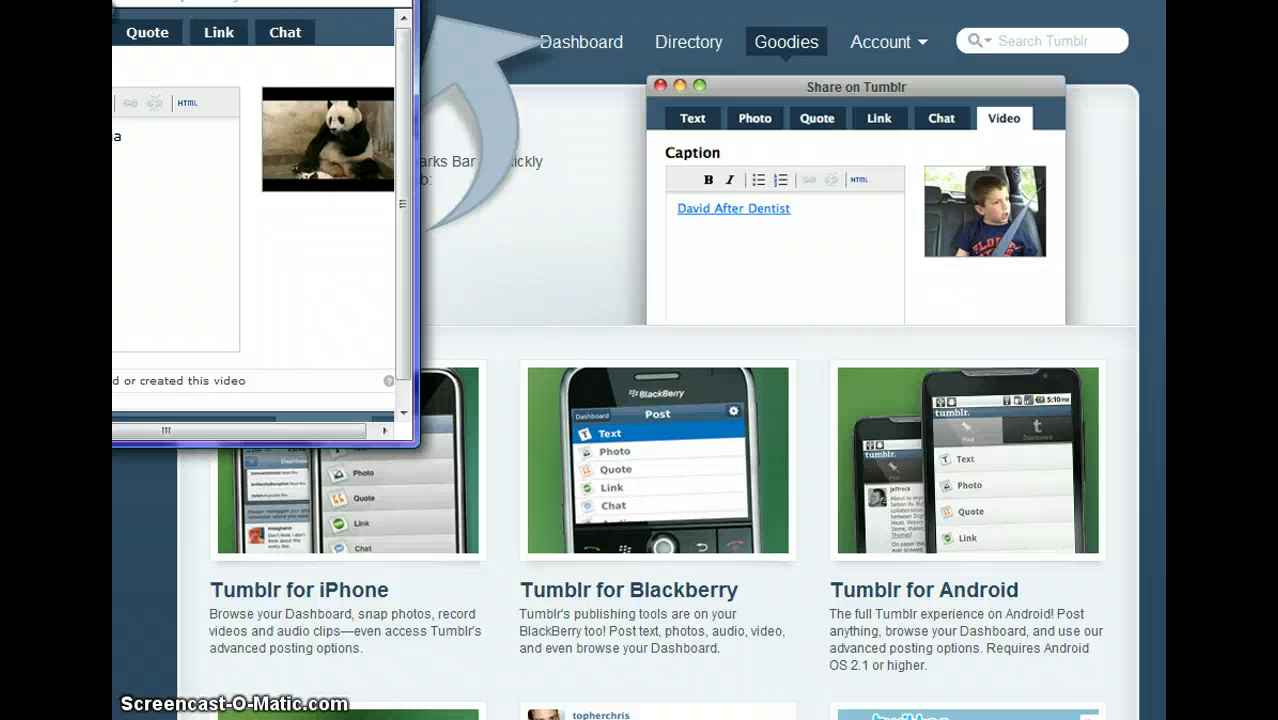
{"action": "left_click_drag", "start_coordinate": [112, 2], "coordinate": [472, 76]}
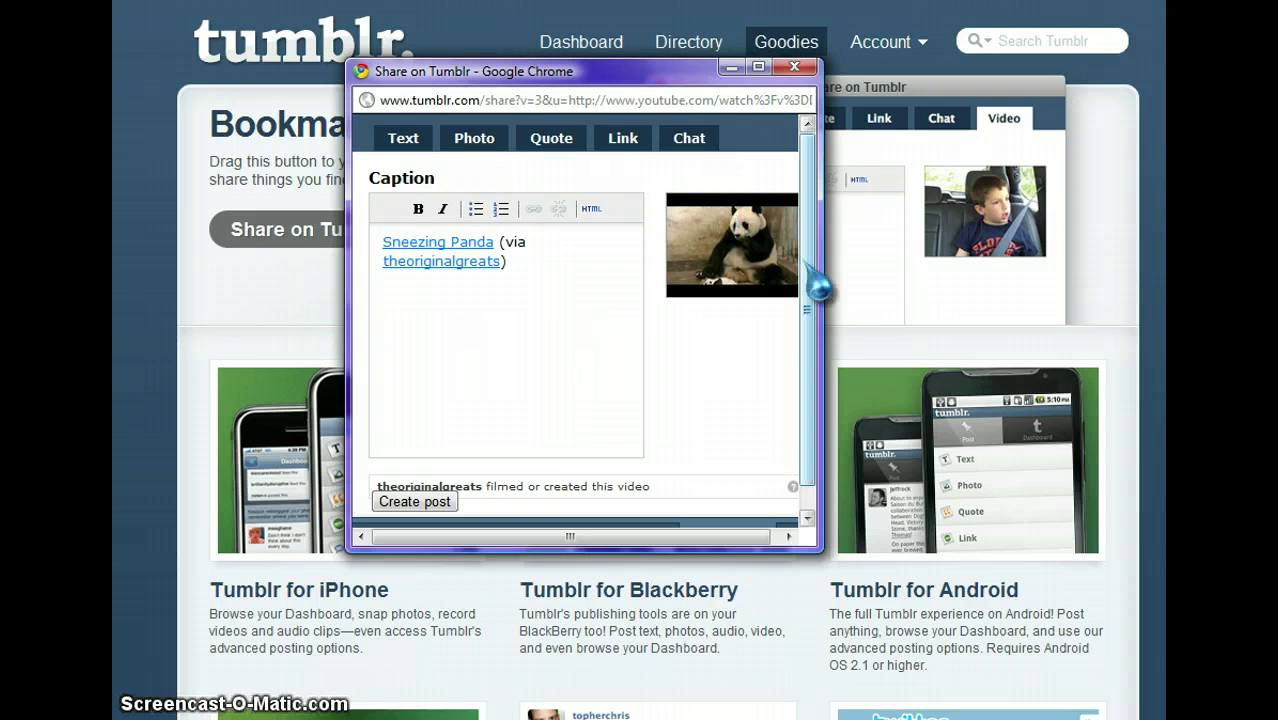
{"action": "left_click_drag", "start_coordinate": [820, 280], "coordinate": [925, 265]}
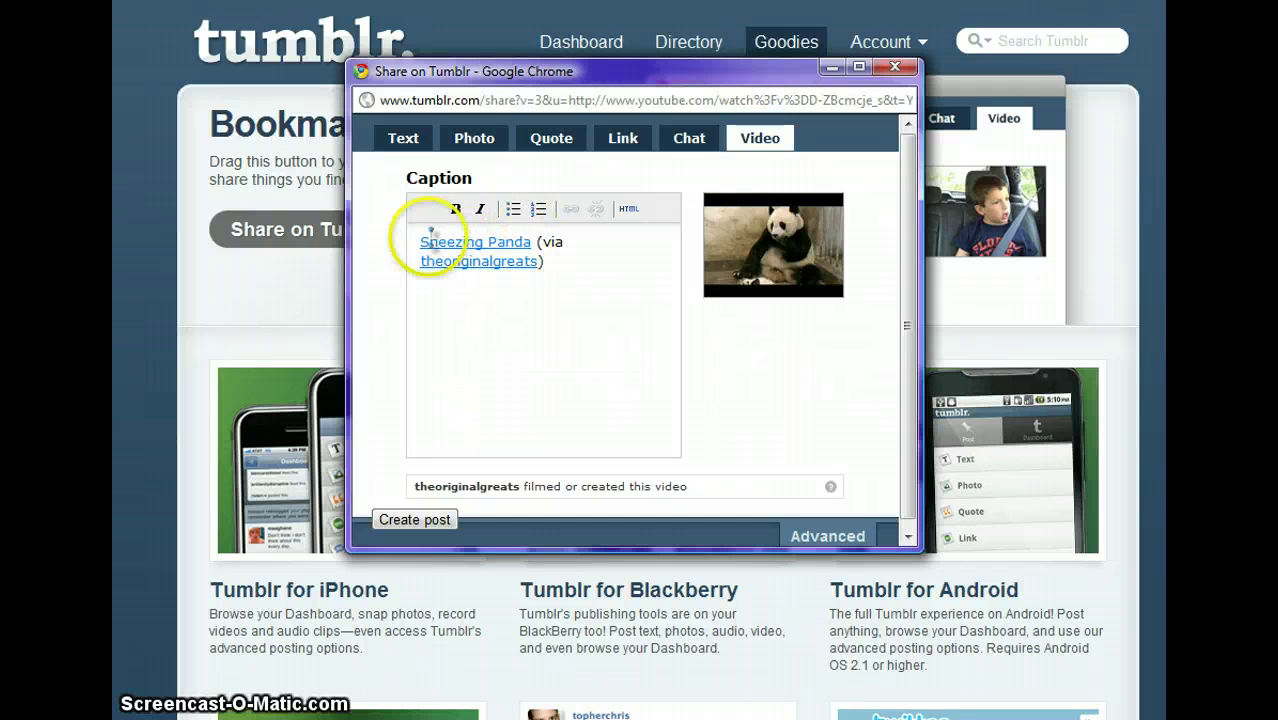
Step: Add the line "It's a panda!" below the existing links in the video caption
{"action": "left_click", "coordinate": [573, 295]}
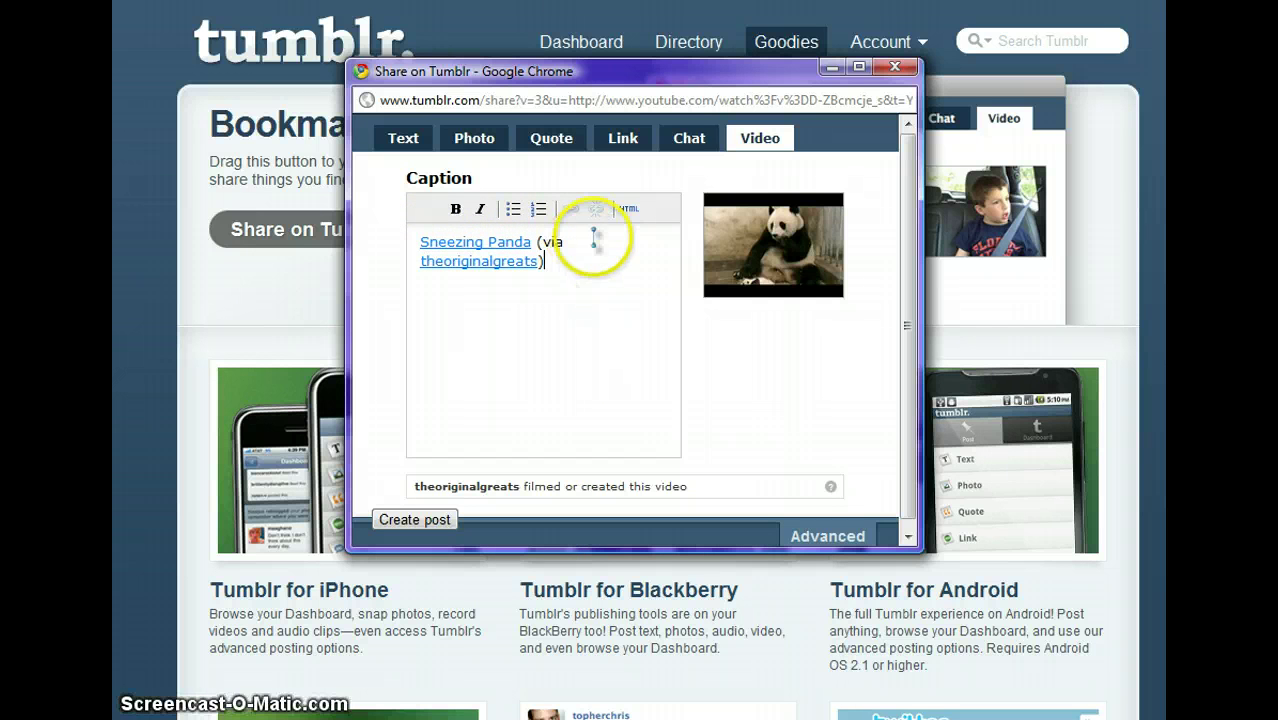
{"action": "key", "text": "Return"}
{"action": "key", "text": "Return"}
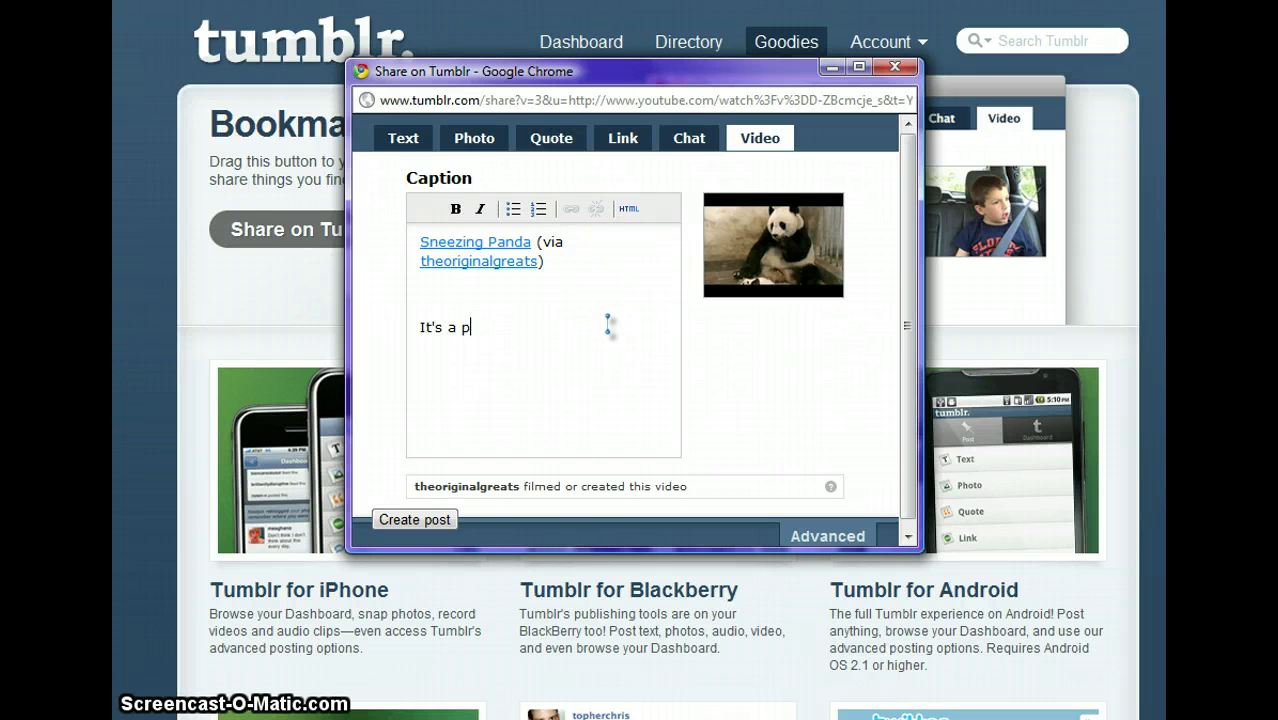
{"action": "type", "text": "It's a pna"}
{"action": "key", "text": "BackSpace"}
{"action": "key", "text": "BackSpace"}
{"action": "type", "text": "anda!"}
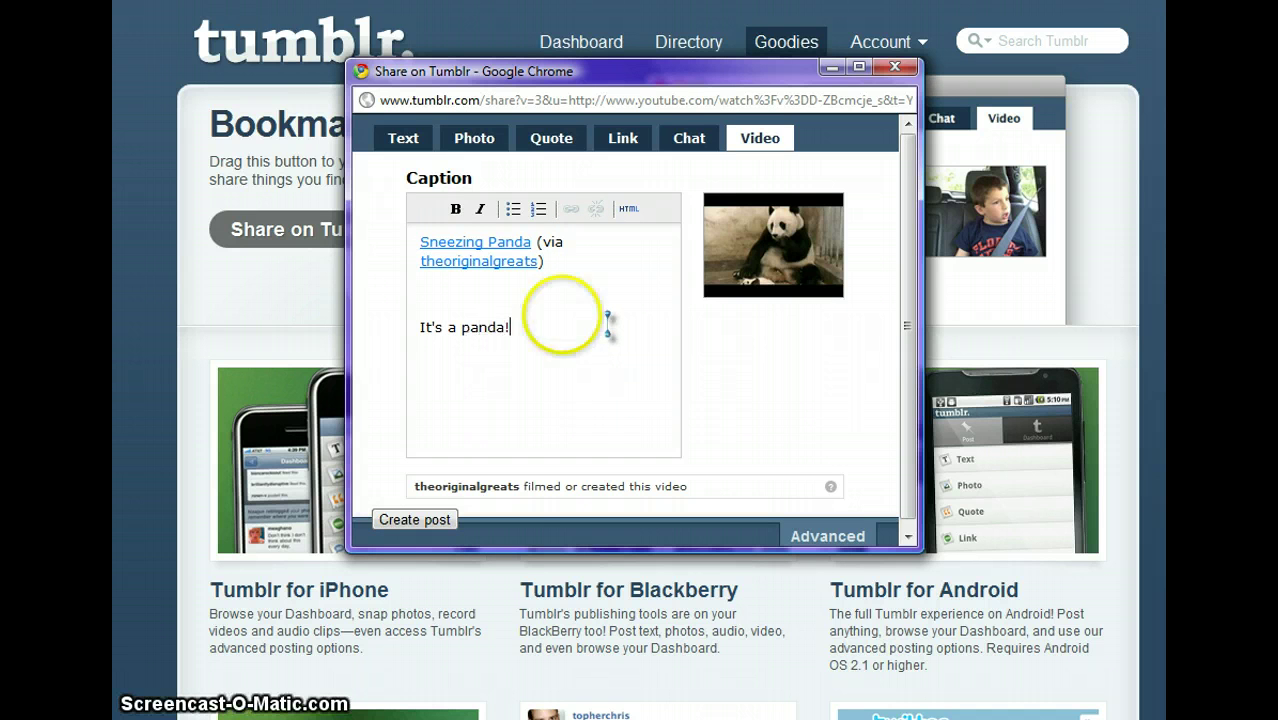
Step: Make the "It's a panda!" caption line bold and publish the video post
{"action": "left_click_drag", "start_coordinate": [510, 327], "coordinate": [334, 385]}
{"action": "left_click", "coordinate": [456, 209]}
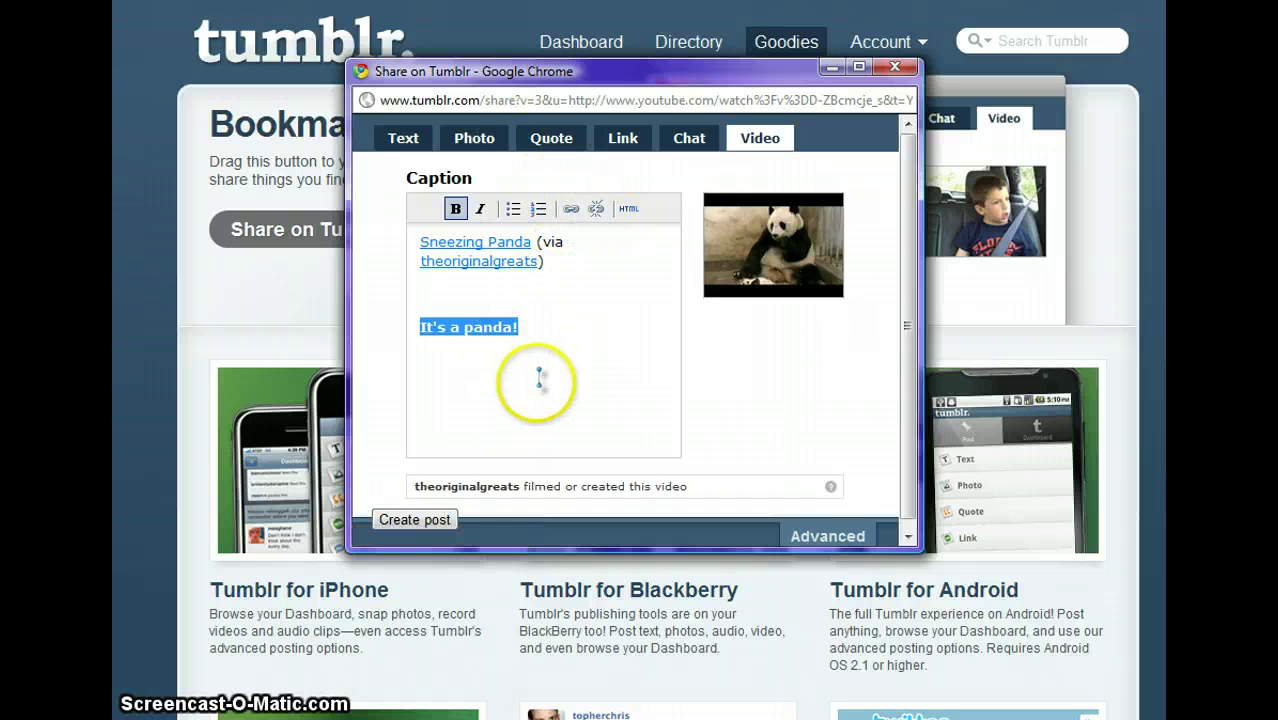
{"action": "left_click", "coordinate": [556, 352]}
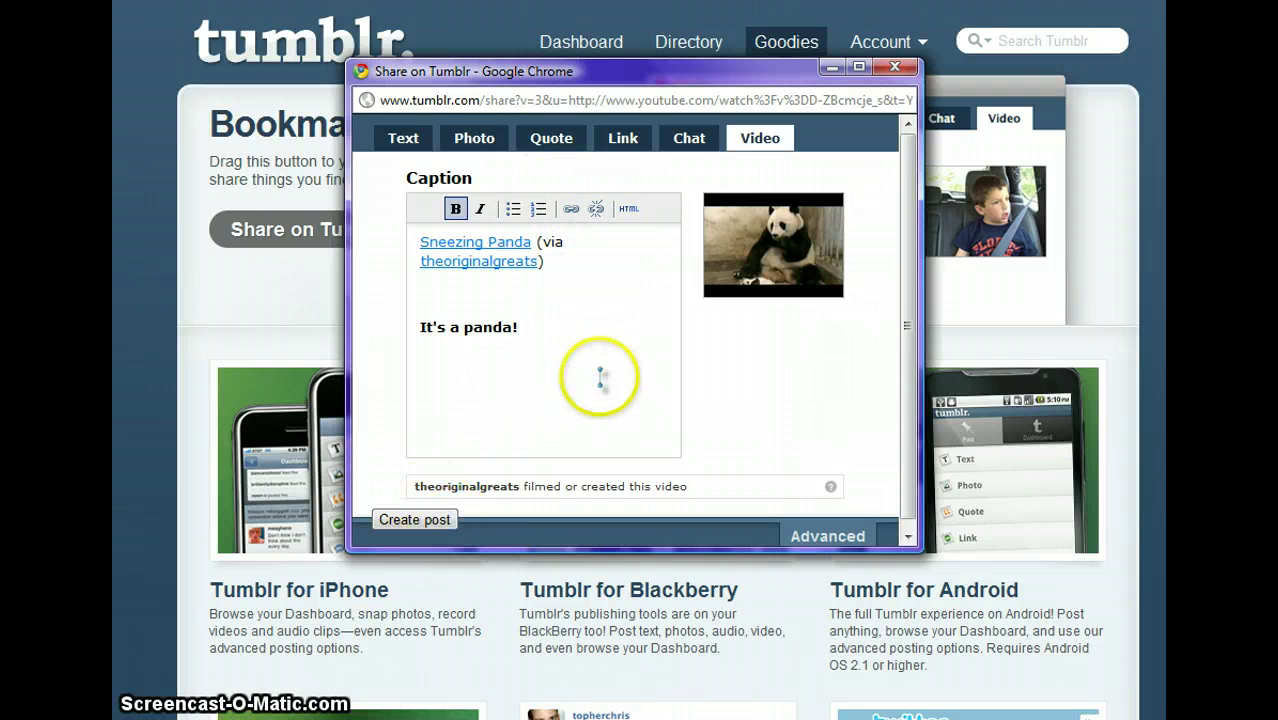
{"action": "left_click", "coordinate": [416, 520]}
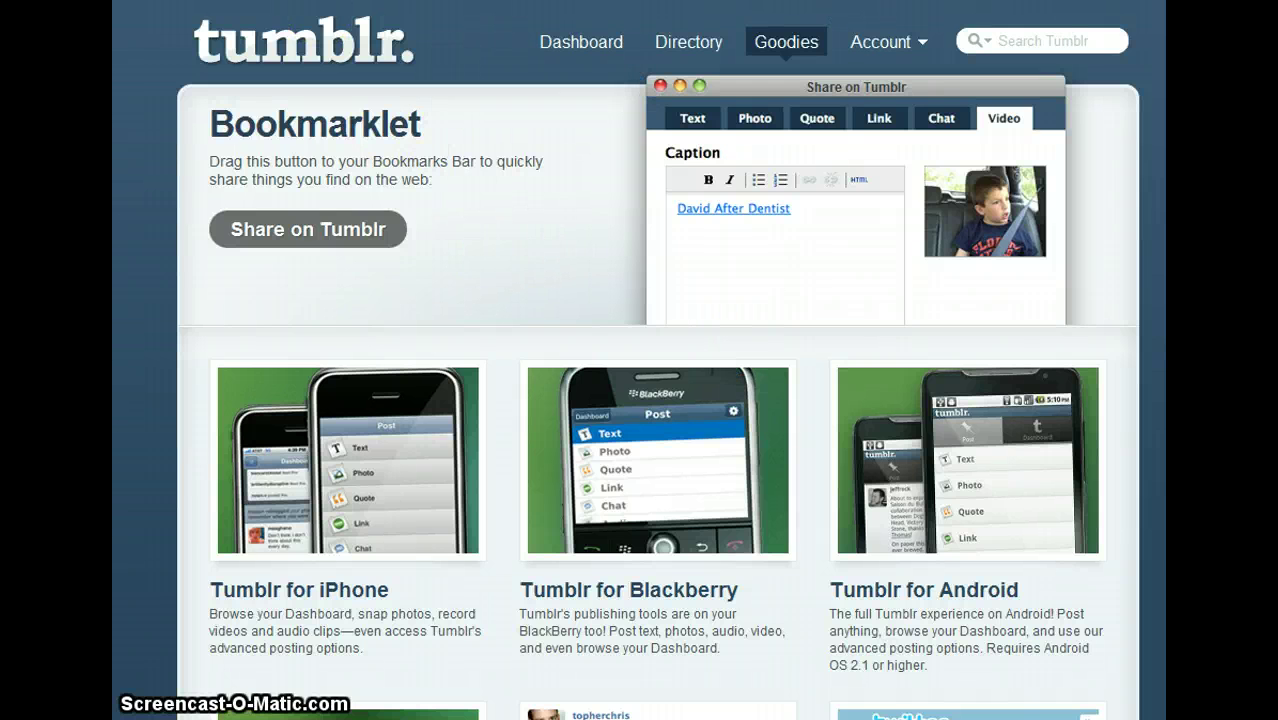
Step: Examine the Goodies offered for phones, blog backup, Facebook and Twitter
{"action": "scroll", "coordinate": [1040, 345], "scroll_direction": "down", "scroll_amount": 3}
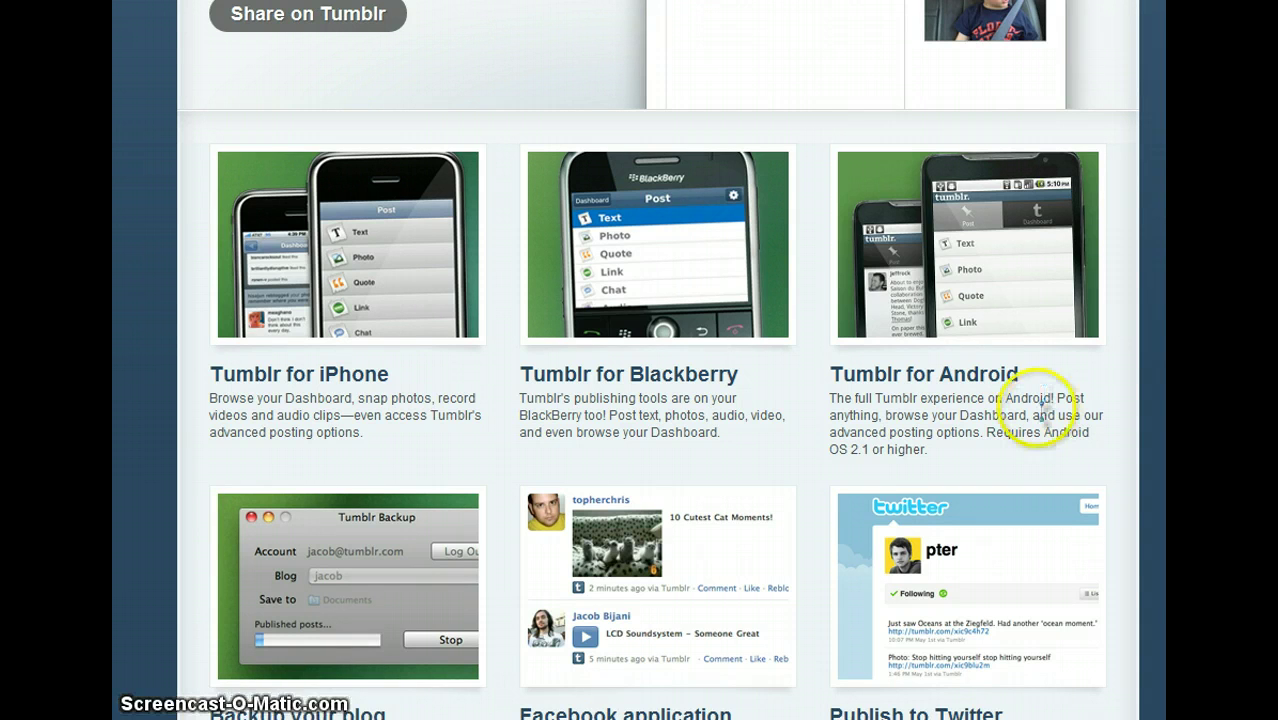
{"action": "mouse_move", "coordinate": [770, 251]}
{"action": "mouse_move", "coordinate": [375, 250]}
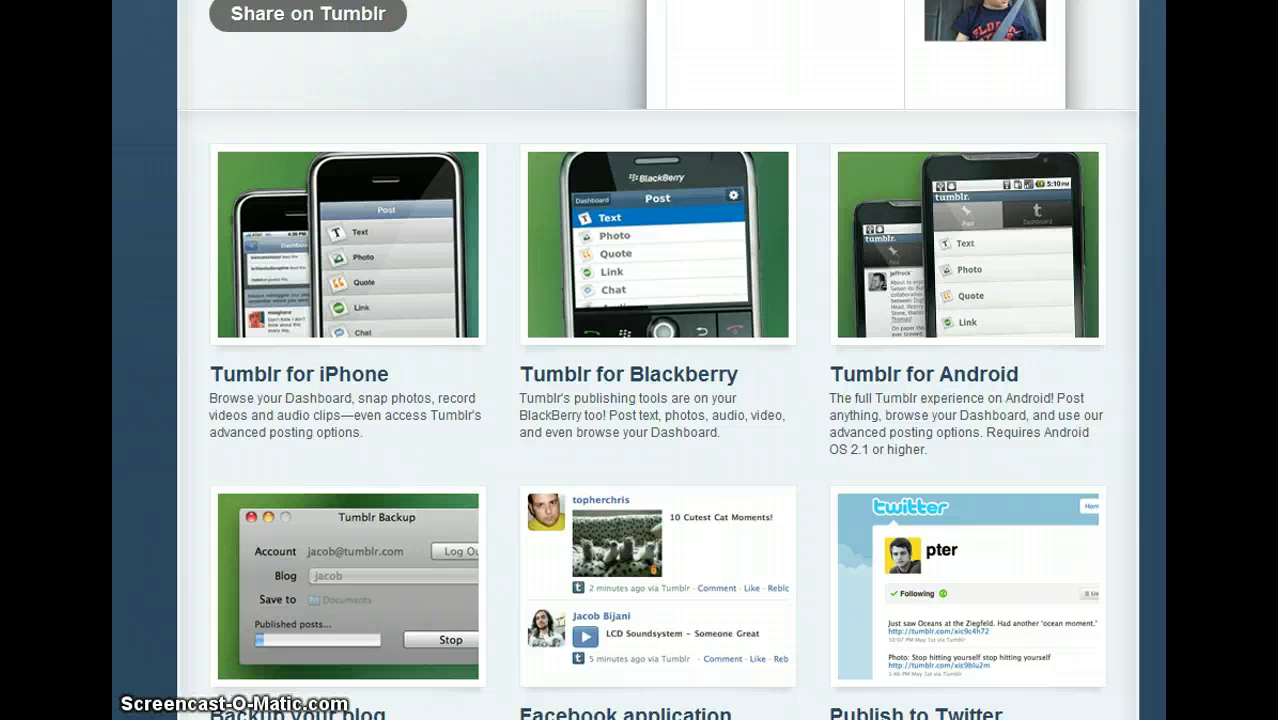
{"action": "scroll", "coordinate": [1150, 268], "scroll_direction": "down", "scroll_amount": 3}
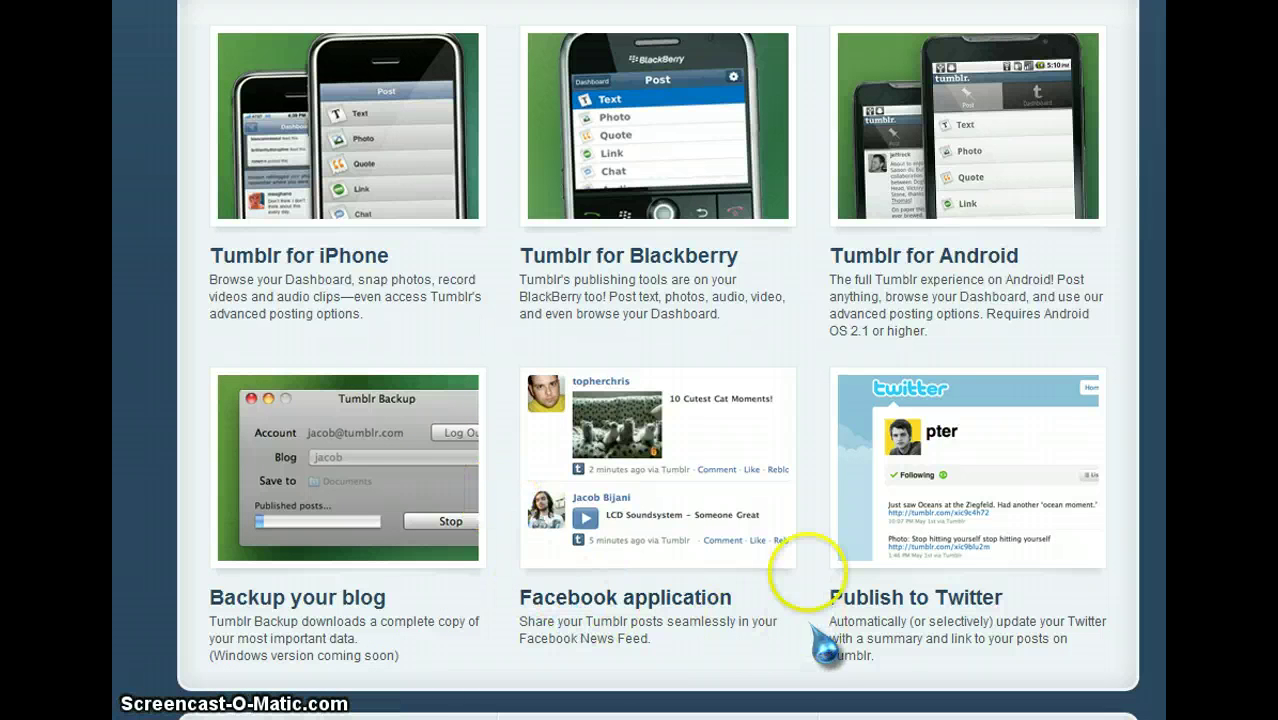
{"action": "mouse_move", "coordinate": [770, 415]}
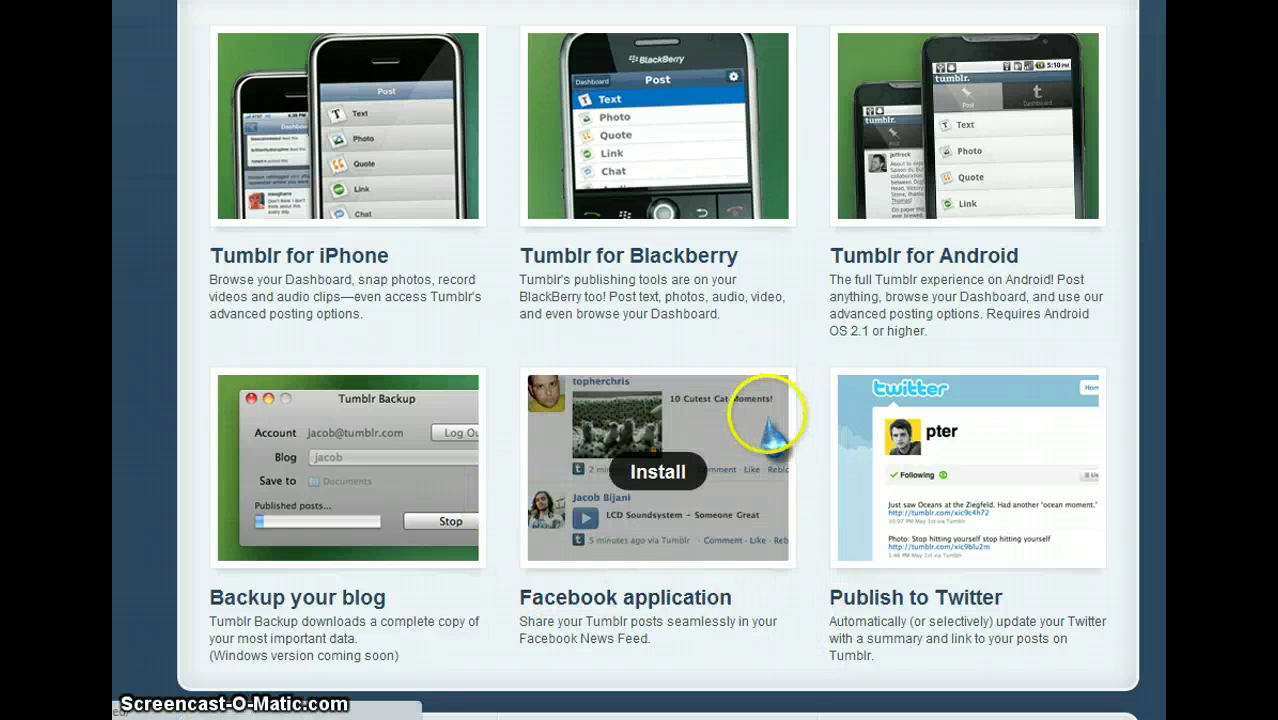
{"action": "mouse_move", "coordinate": [838, 425]}
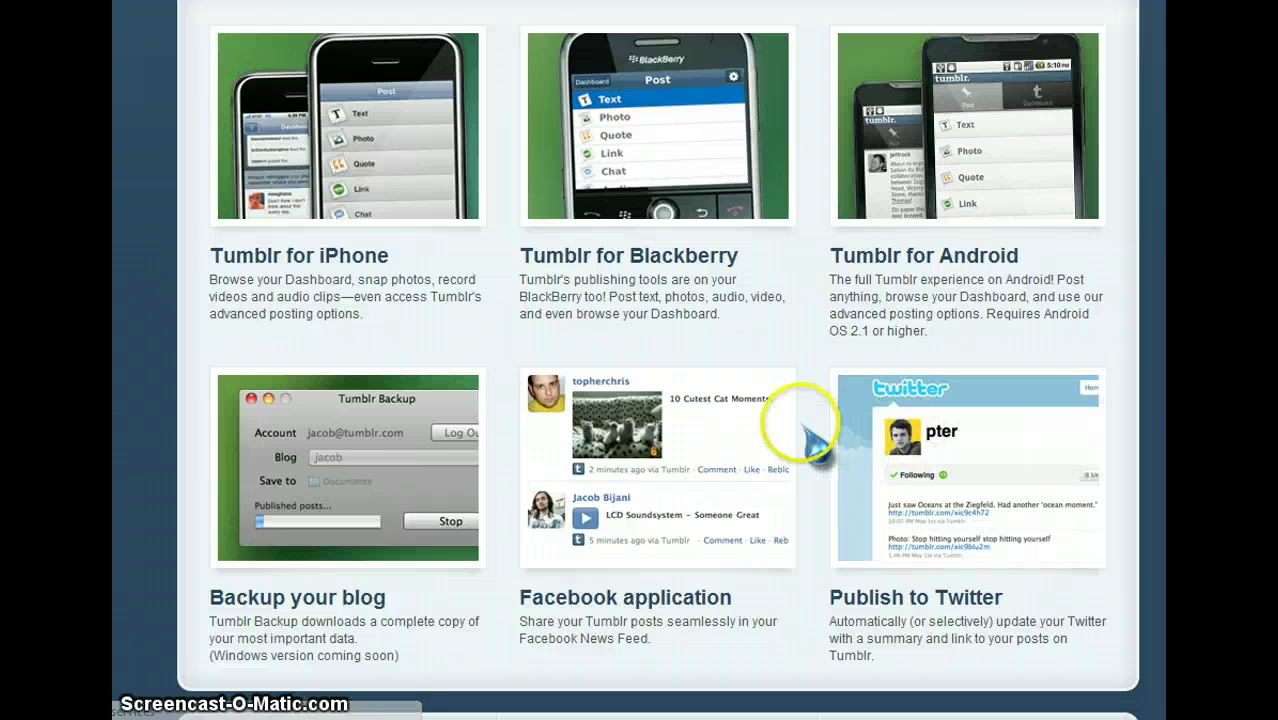
{"action": "mouse_move", "coordinate": [878, 470]}
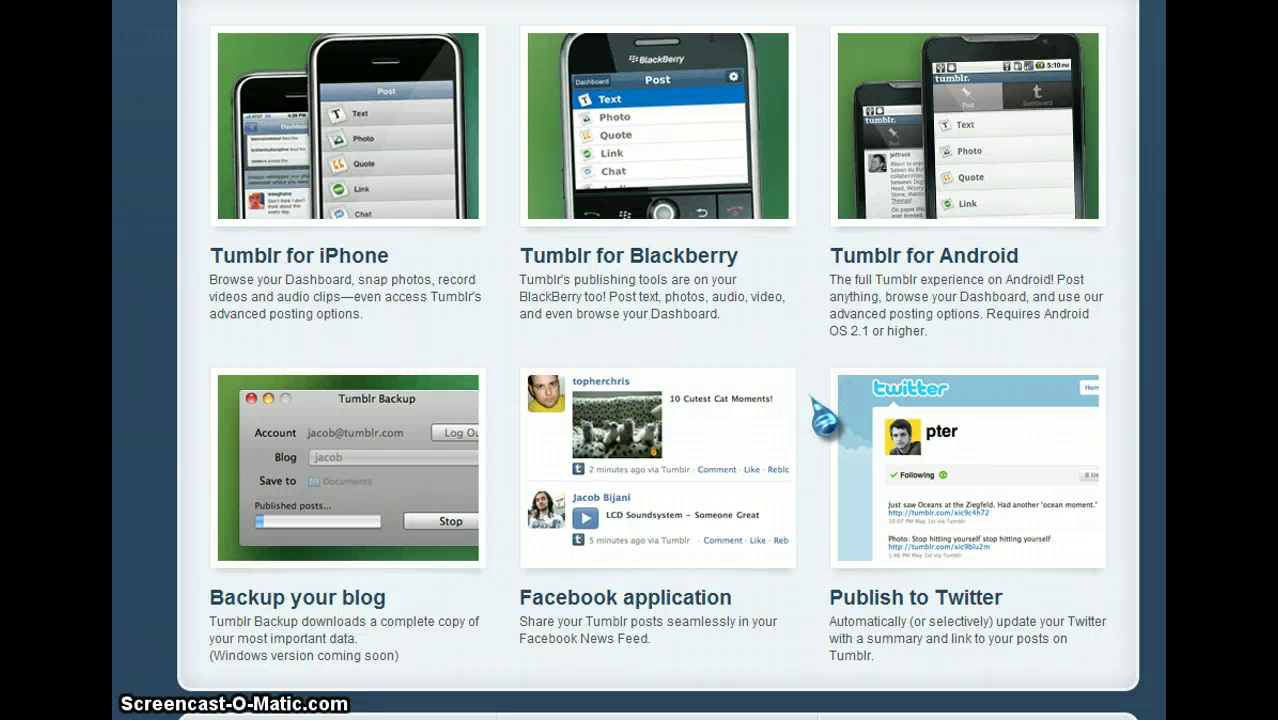
{"action": "left_click", "coordinate": [836, 437]}
{"action": "mouse_move", "coordinate": [770, 500]}
{"action": "scroll", "coordinate": [640, 360], "scroll_direction": "up", "scroll_amount": 4}
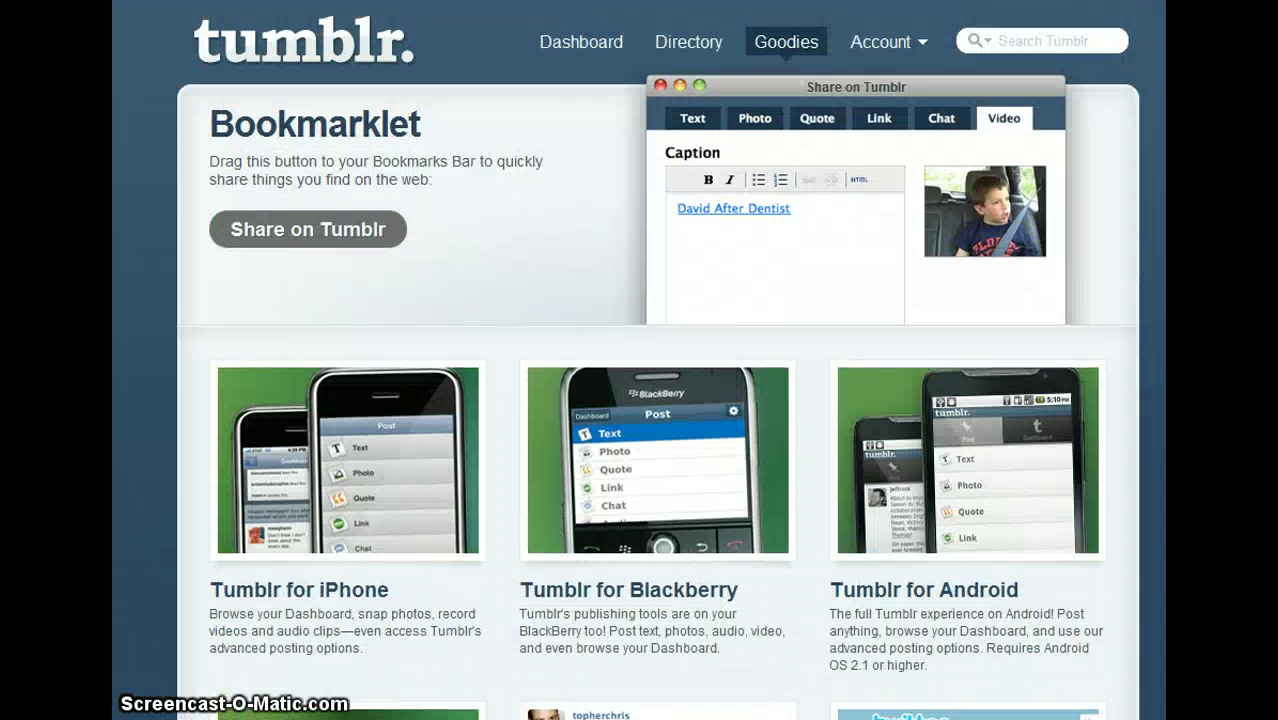
Step: Start a new photo post from the dashboard and choose Mia.JPG as its picture
{"action": "left_click", "coordinate": [572, 45]}
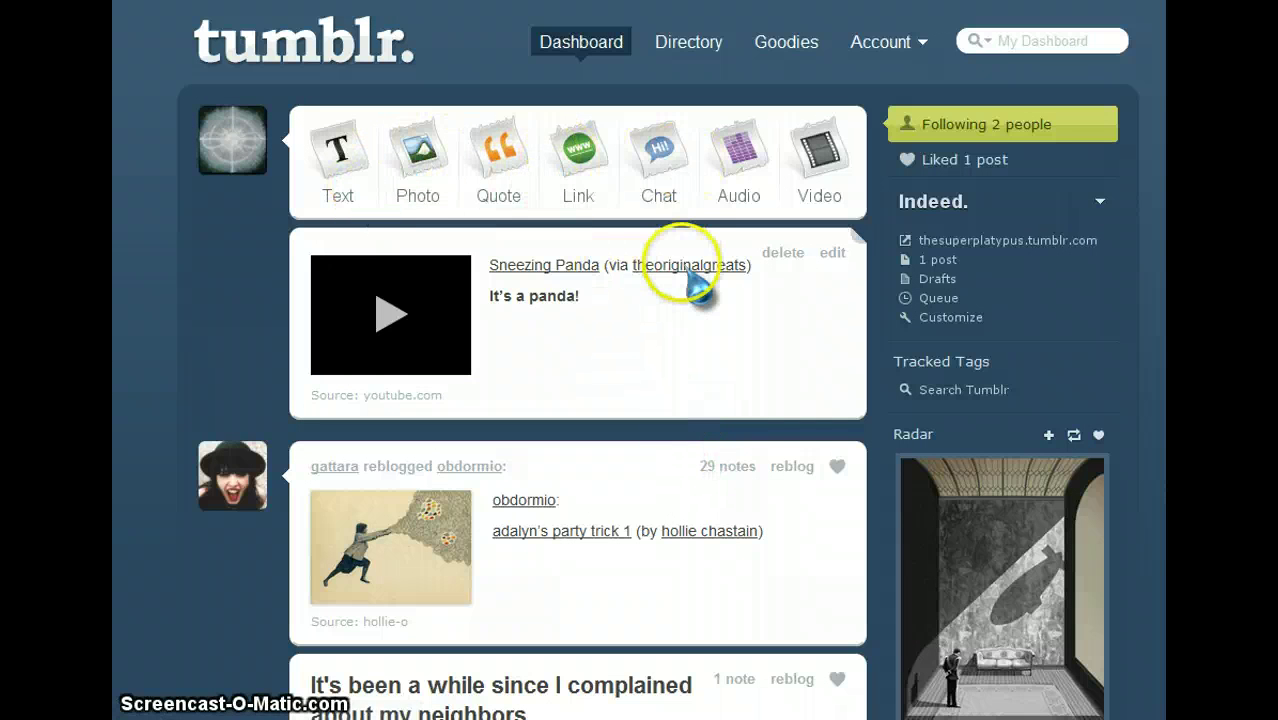
{"action": "left_click", "coordinate": [418, 152]}
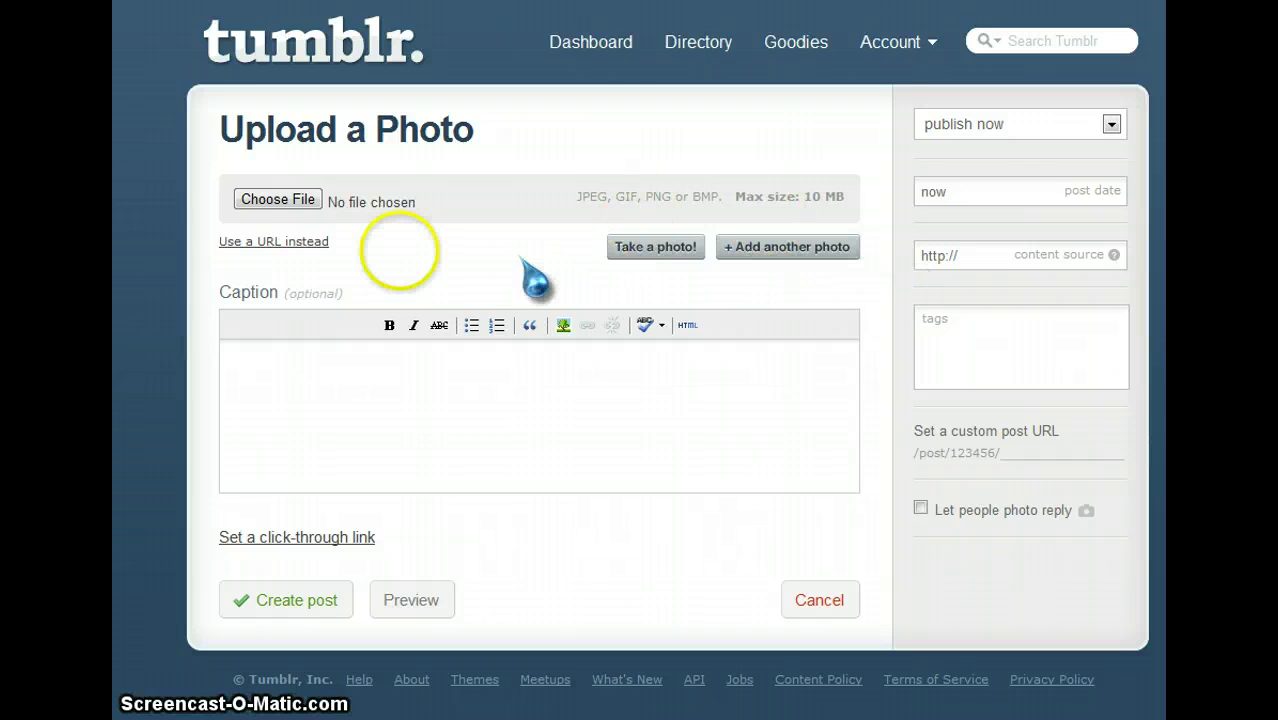
{"action": "left_click", "coordinate": [280, 201]}
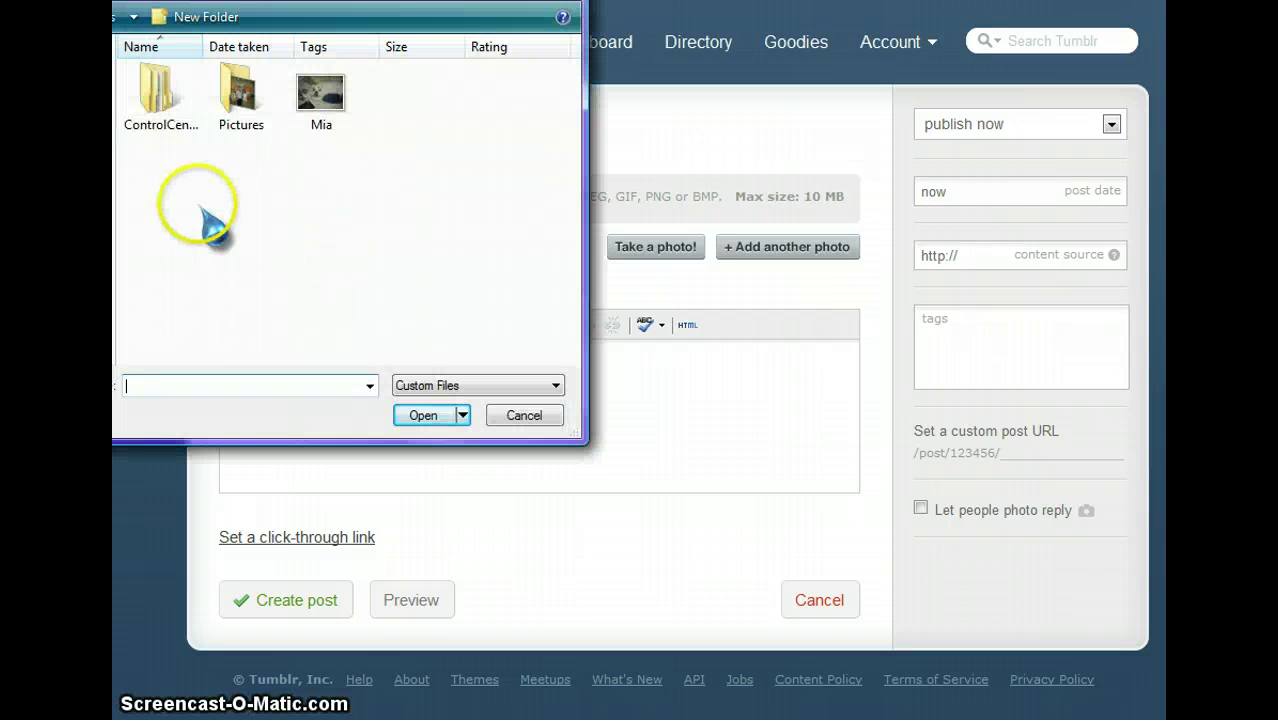
{"action": "left_click", "coordinate": [318, 90]}
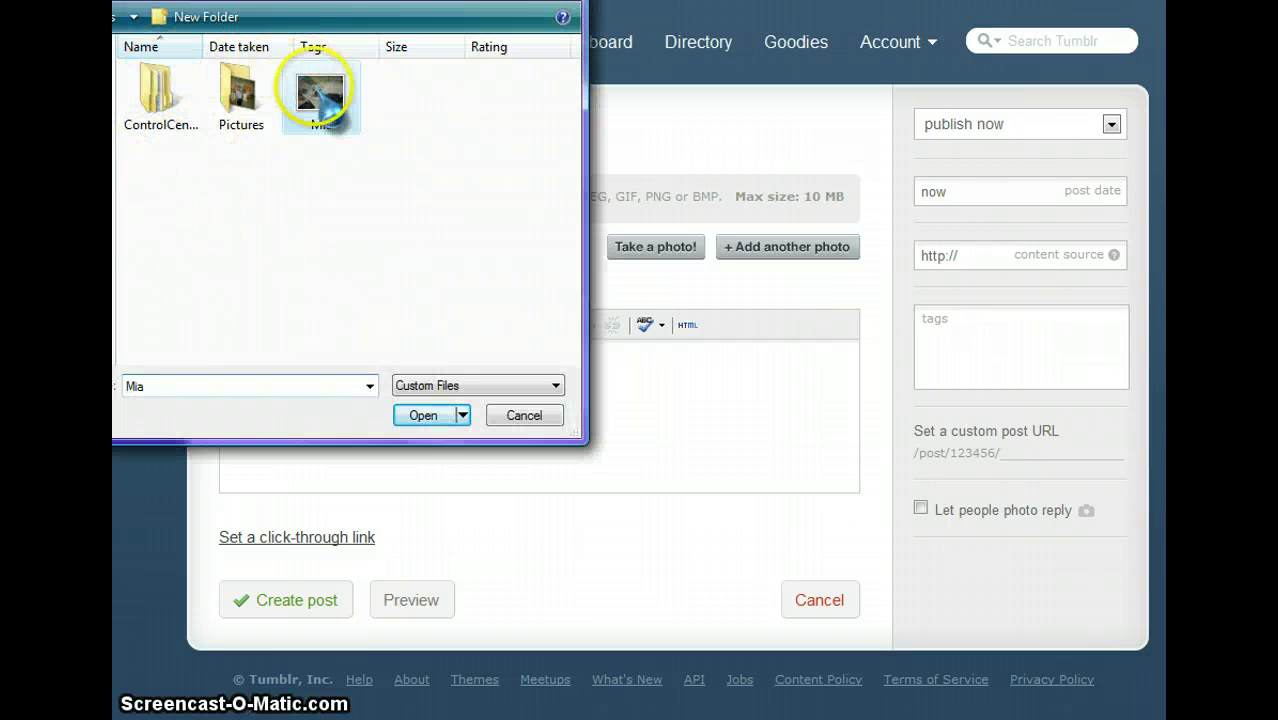
{"action": "left_click", "coordinate": [423, 415]}
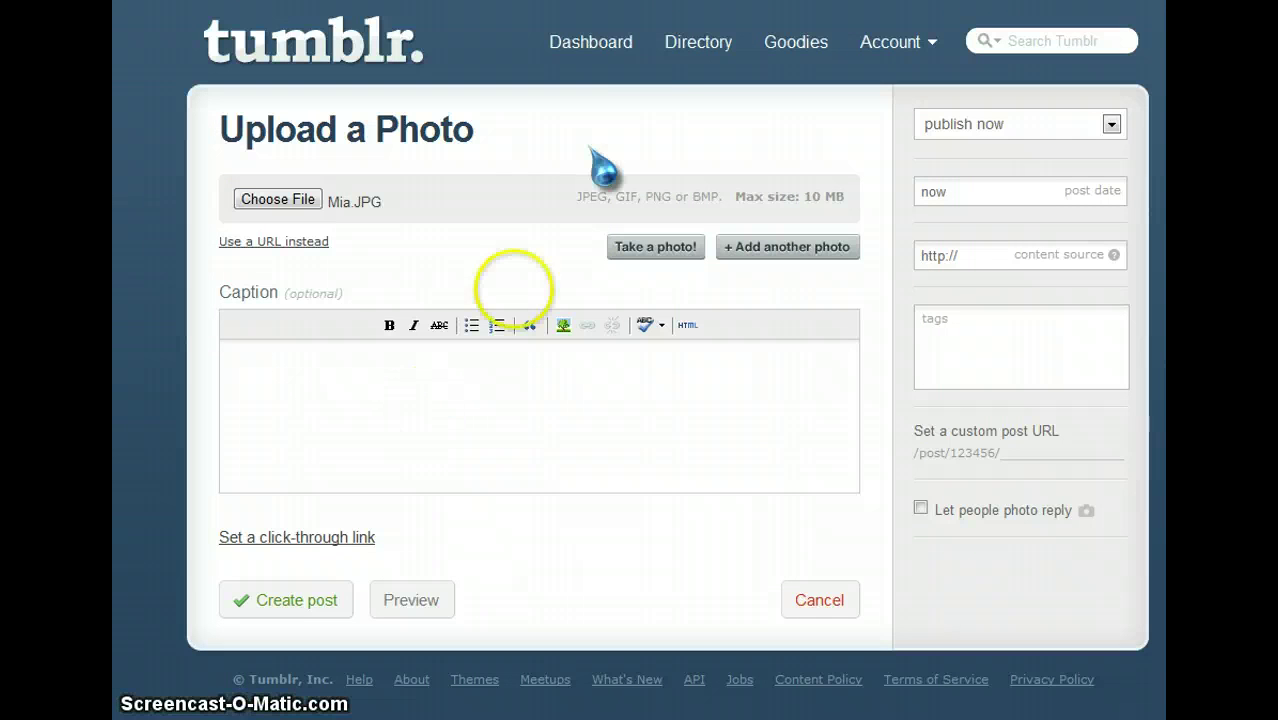
Step: Enter "It's a dog!" as the caption of the photo post
{"action": "left_click", "coordinate": [590, 414]}
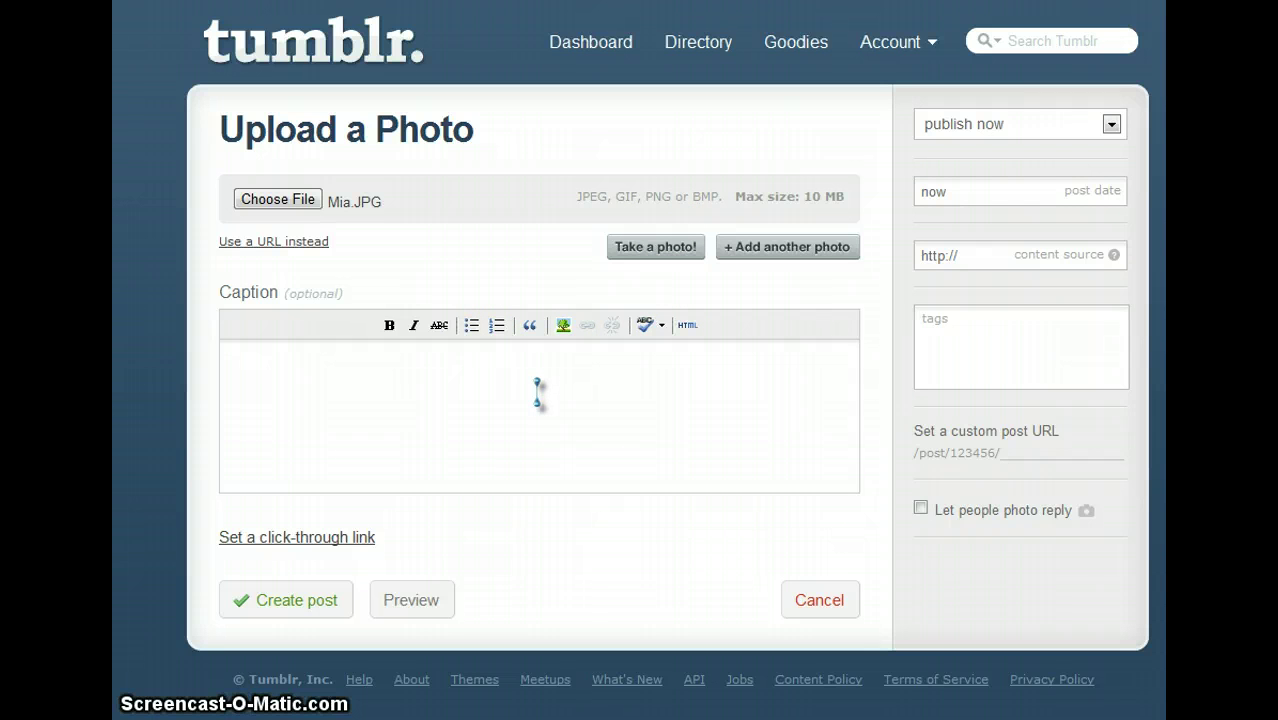
{"action": "left_click", "coordinate": [567, 509]}
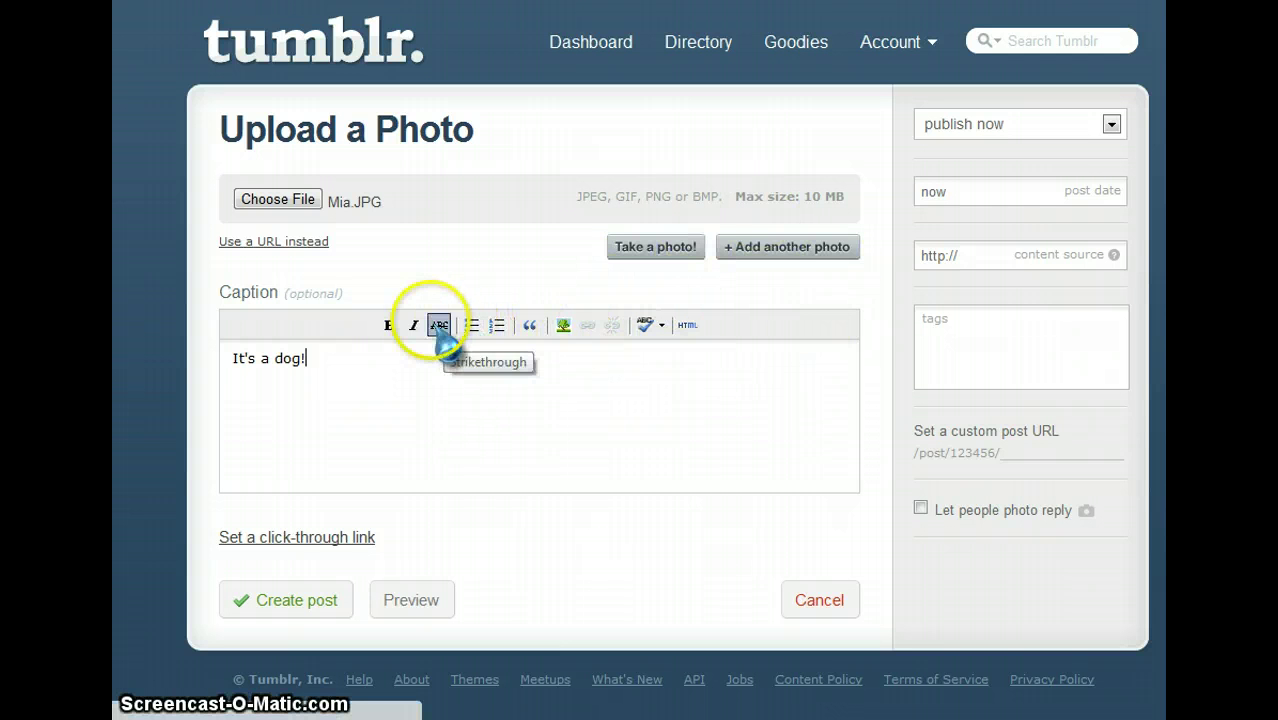
{"action": "left_click_drag", "start_coordinate": [312, 360], "coordinate": [256, 362]}
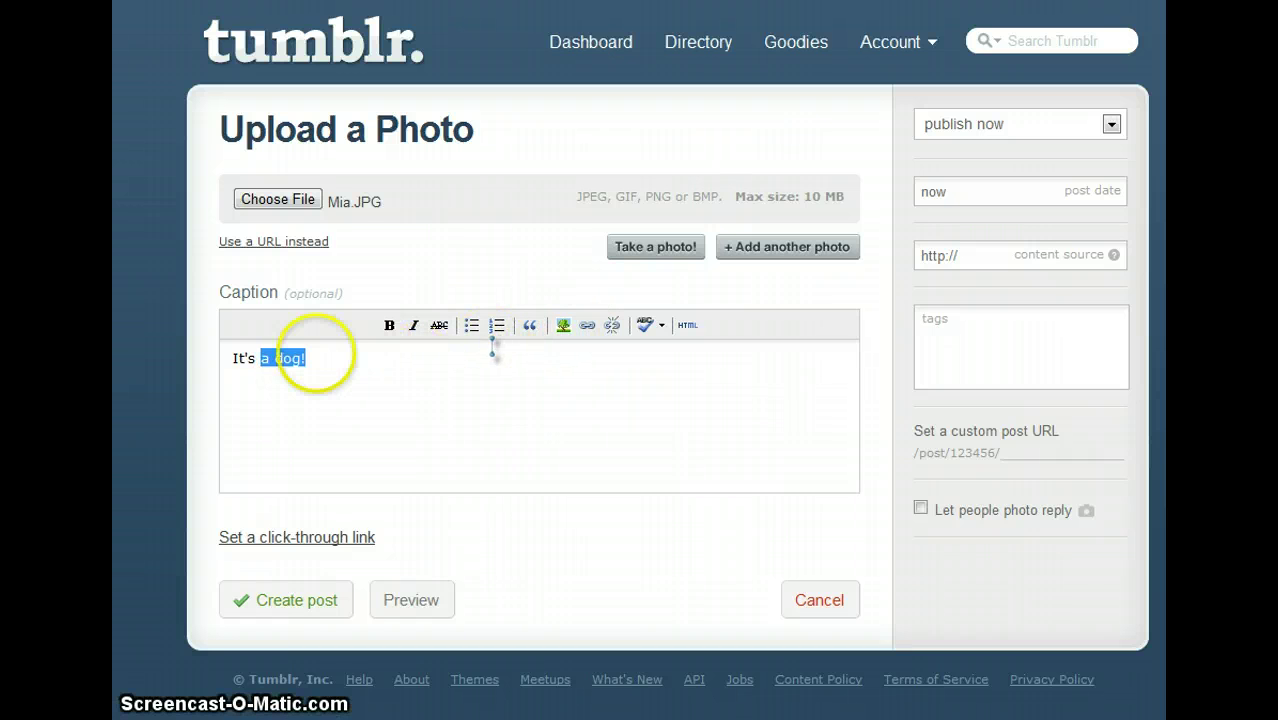
{"action": "left_click", "coordinate": [313, 355]}
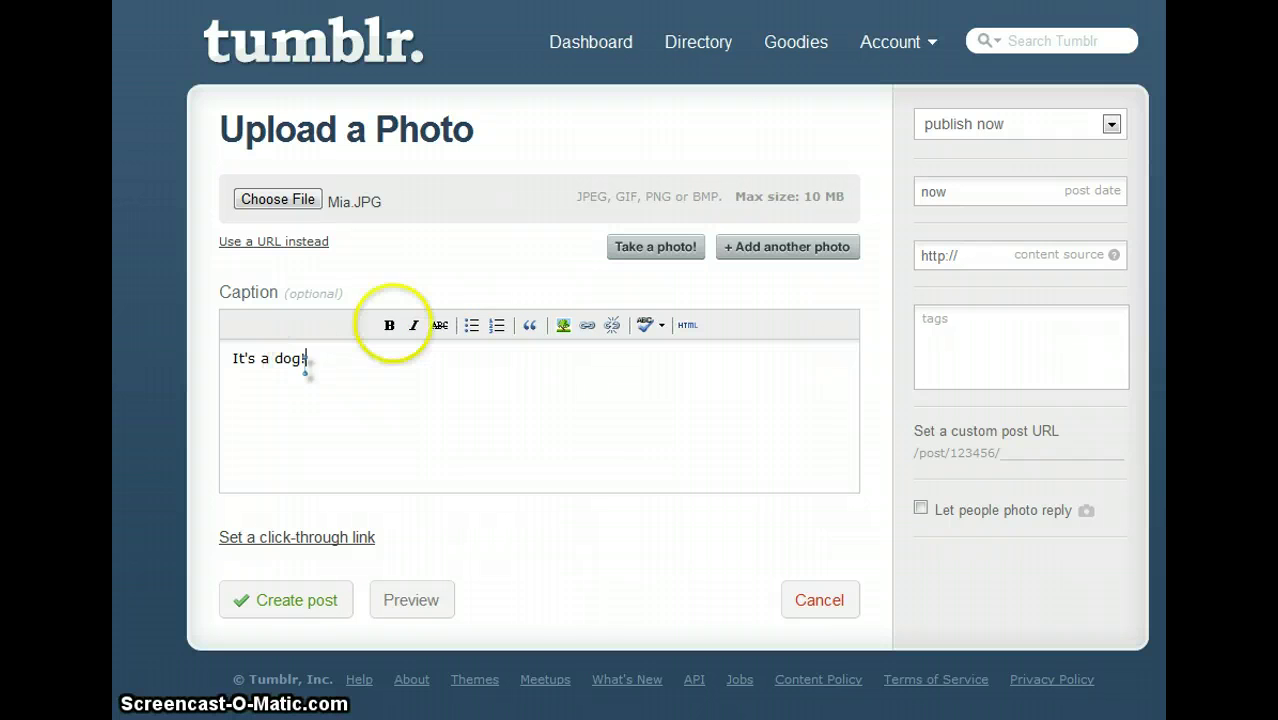
{"action": "left_click", "coordinate": [563, 325]}
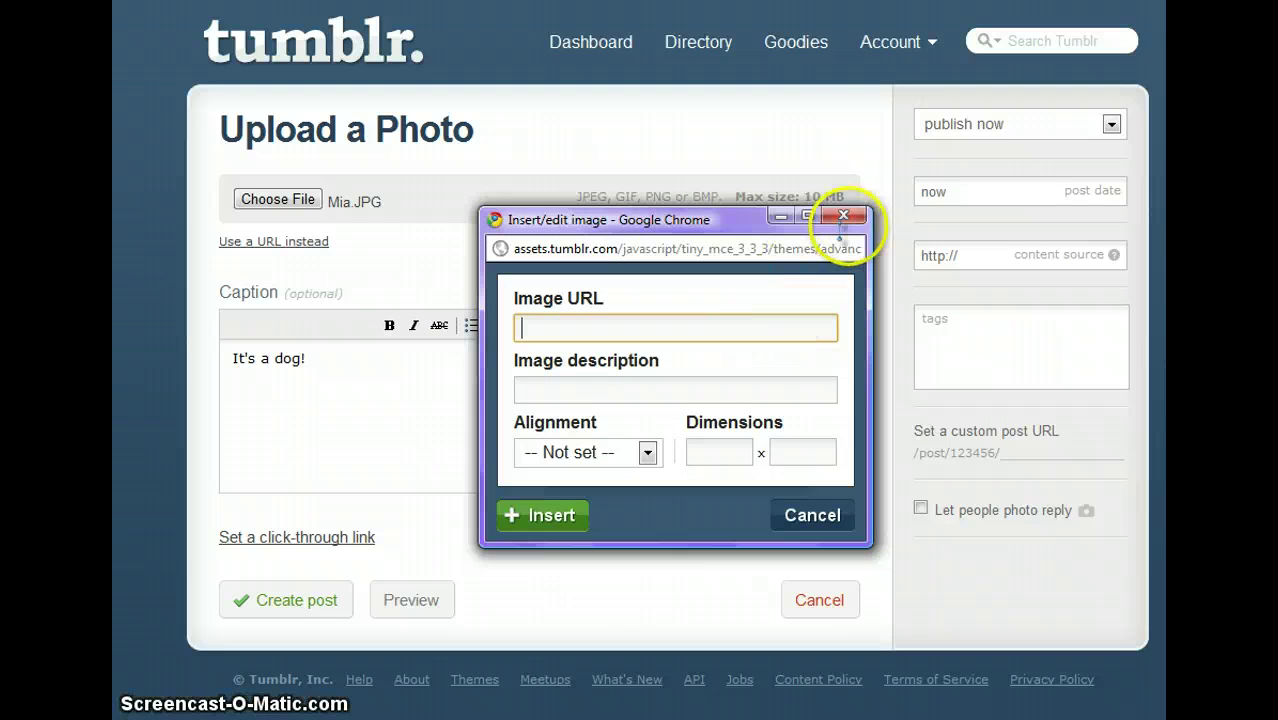
{"action": "left_click", "coordinate": [843, 216]}
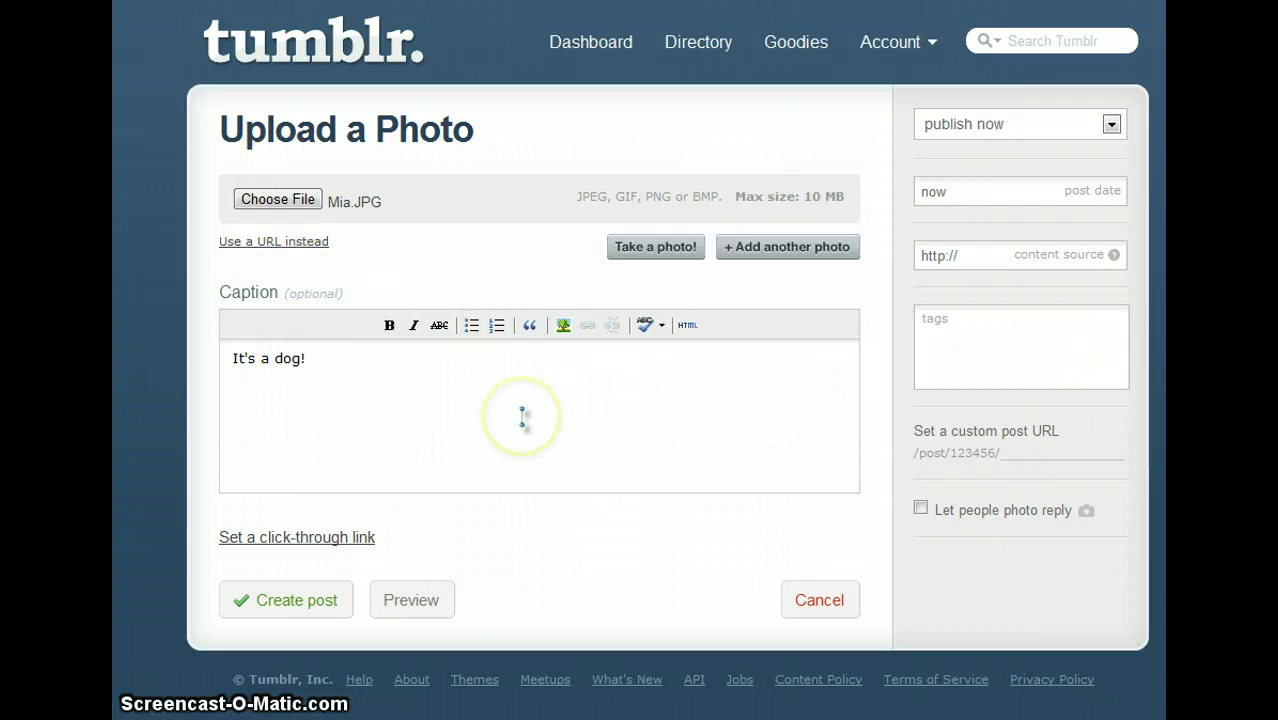
{"action": "left_click", "coordinate": [677, 418]}
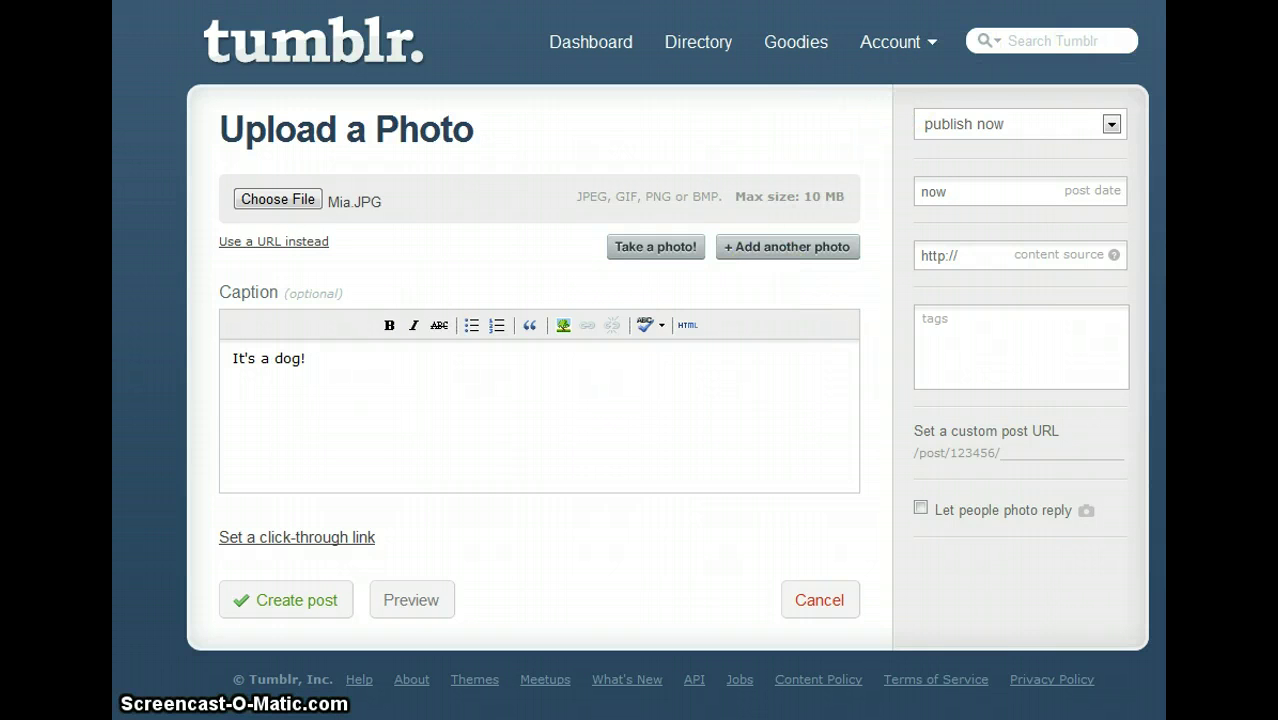
Step: Try the "add to queue" option for the photo post and switch it to "publish on..."
{"action": "left_click", "coordinate": [1111, 124]}
{"action": "left_click", "coordinate": [1093, 166]}
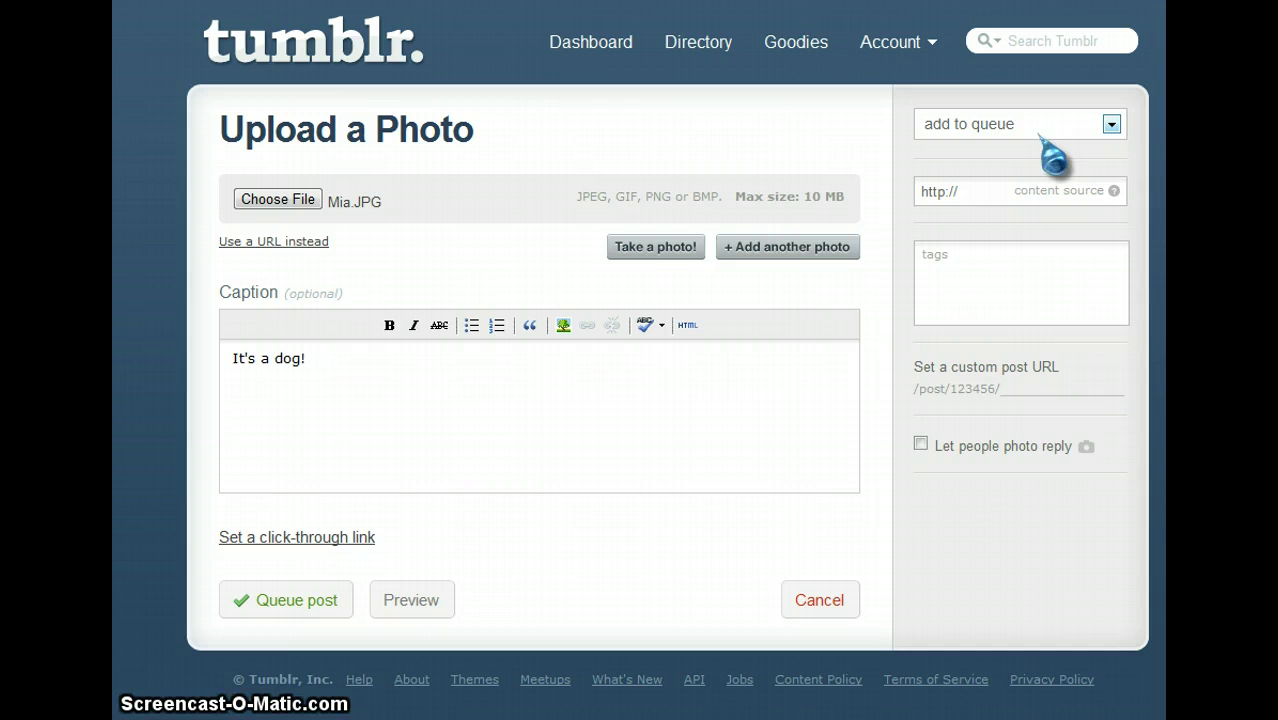
{"action": "left_click", "coordinate": [1108, 128]}
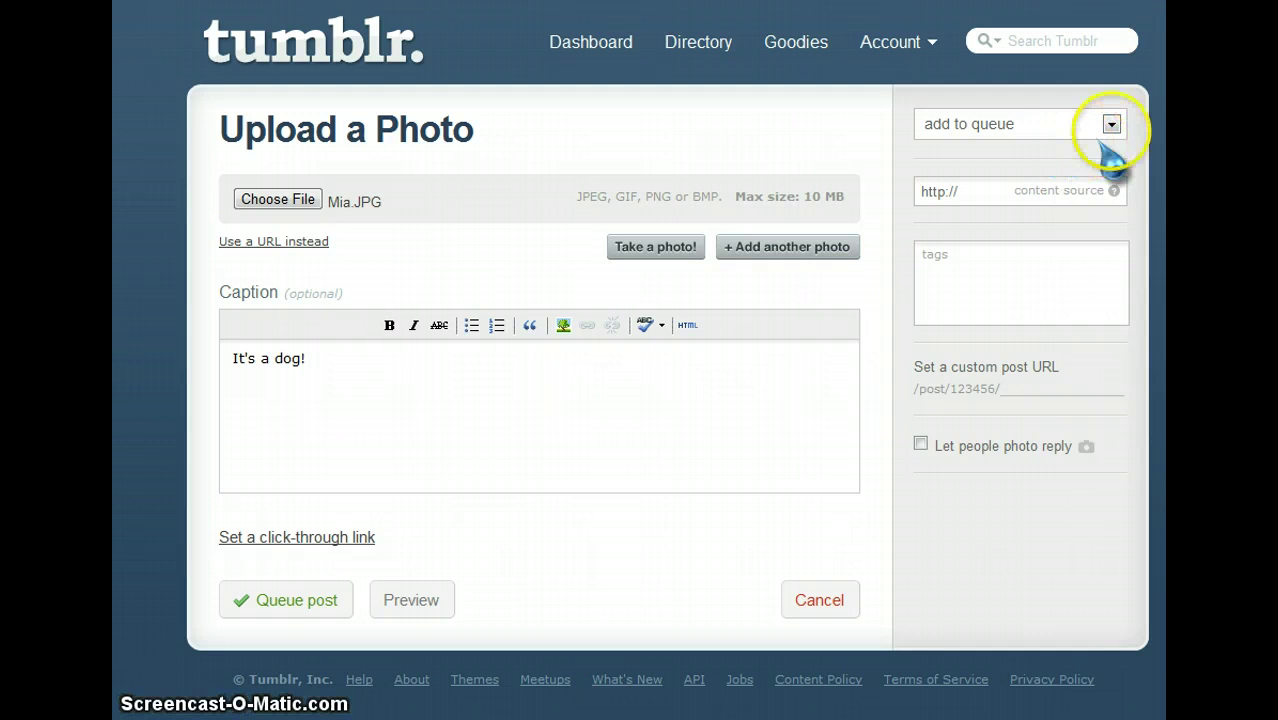
{"action": "left_click", "coordinate": [1085, 185]}
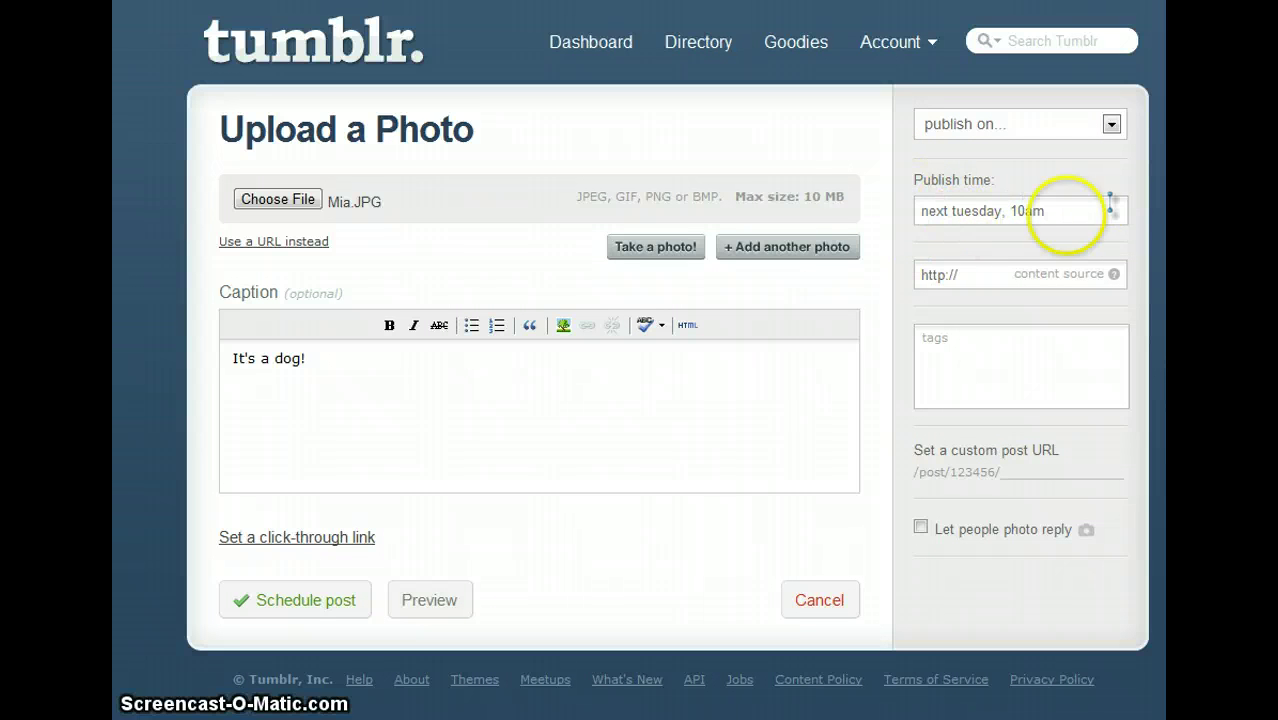
Step: Set the scheduled publish time to "next Thursday, 12pm", correcting the weekday's spelling with the suggested word
{"action": "left_click_drag", "start_coordinate": [1012, 211], "coordinate": [955, 211]}
{"action": "left_click", "coordinate": [995, 211]}
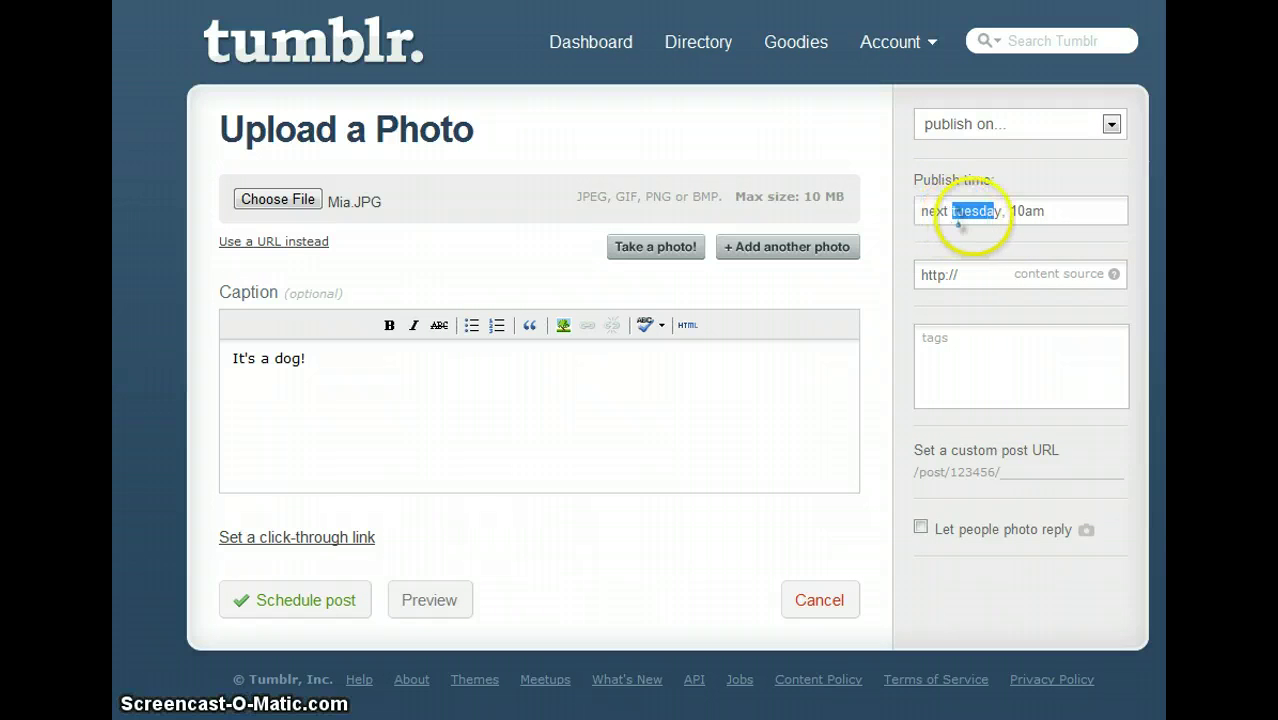
{"action": "left_click", "coordinate": [971, 211]}
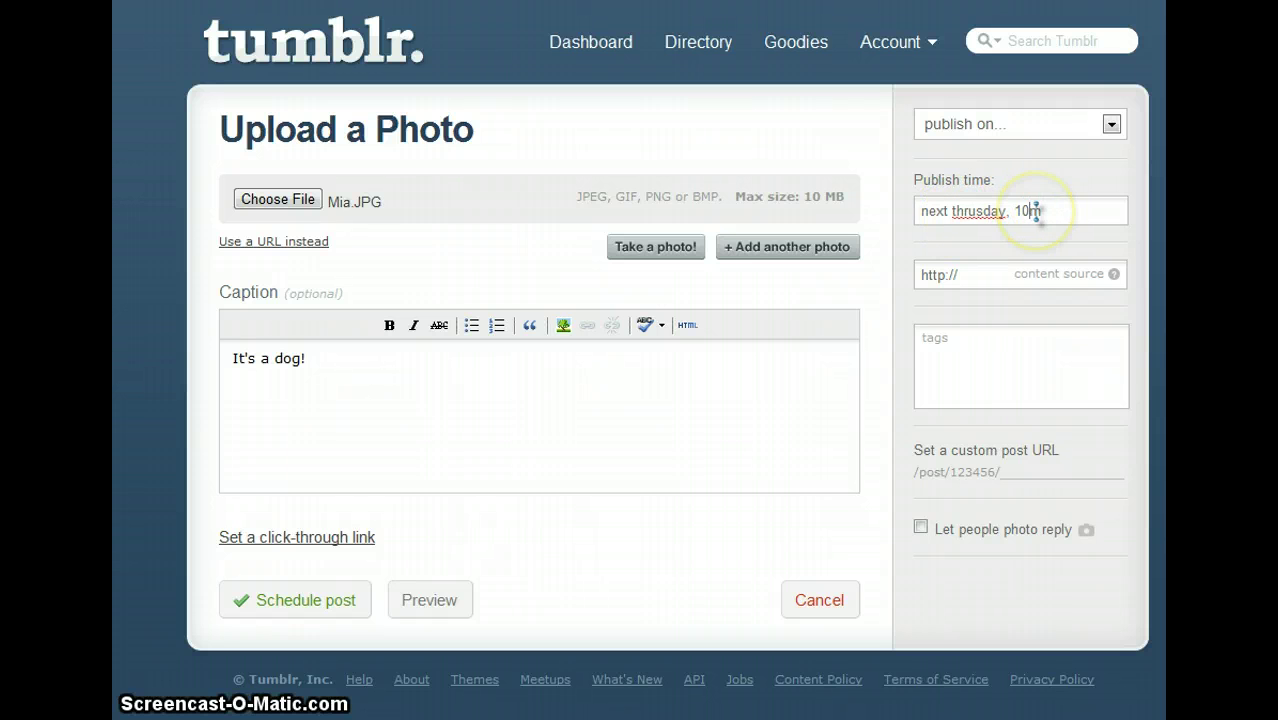
{"action": "left_click", "coordinate": [975, 215]}
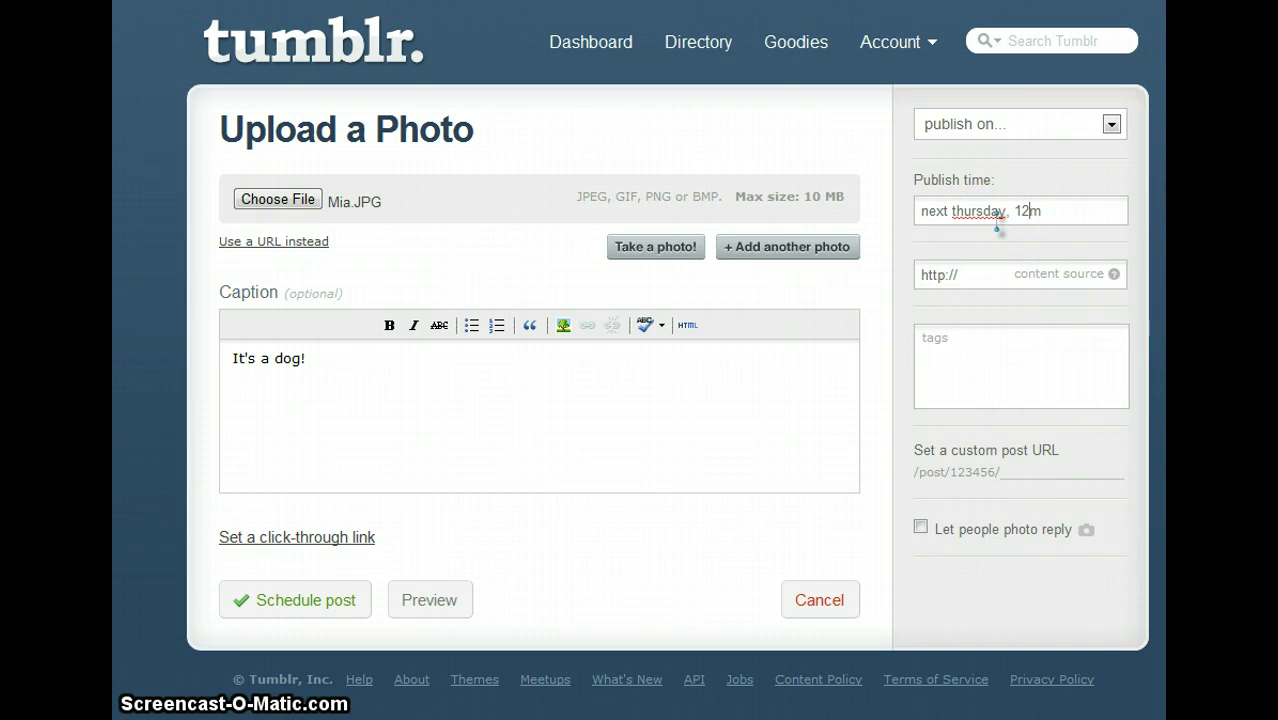
{"action": "right_click", "coordinate": [990, 213]}
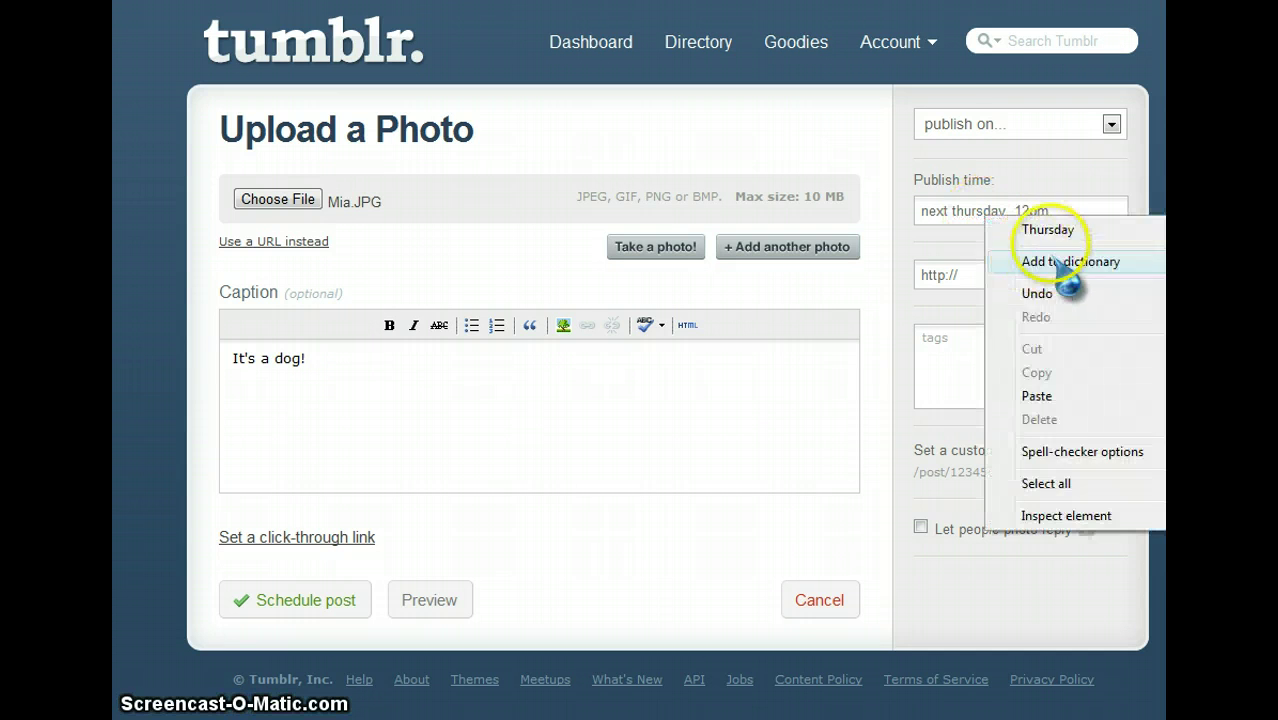
{"action": "left_click", "coordinate": [1062, 229]}
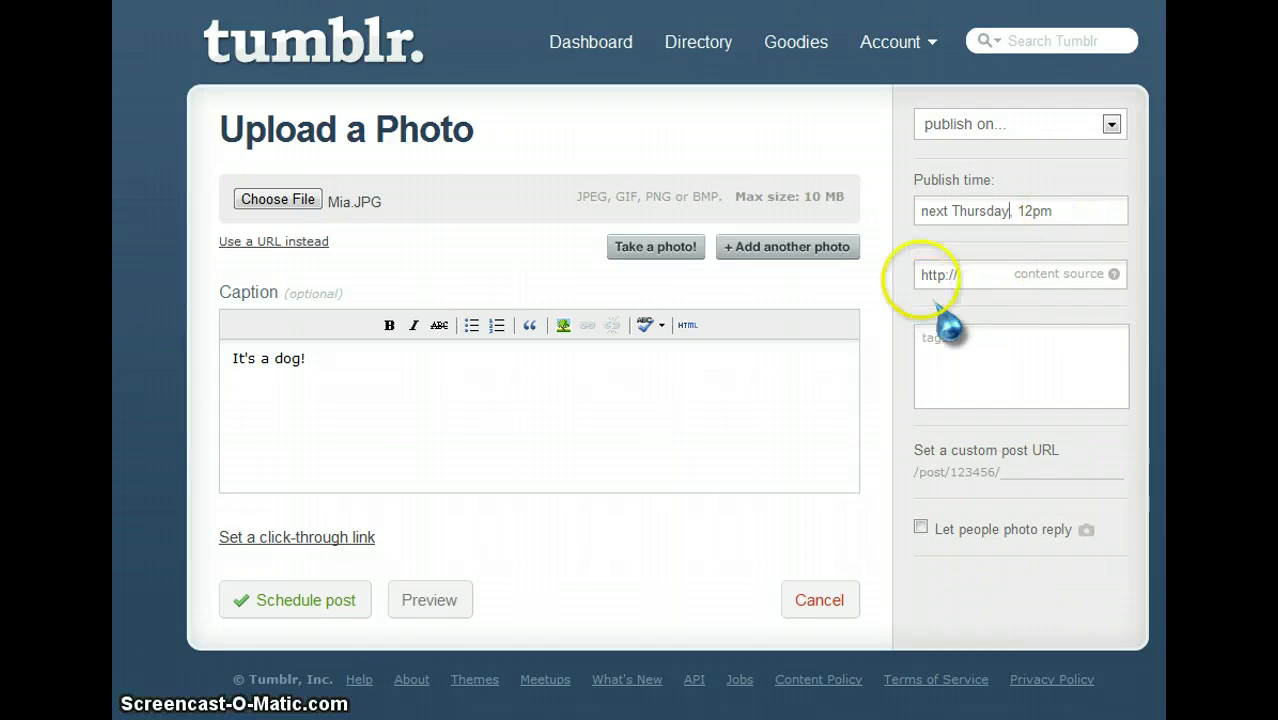
Step: Try the "save as draft" option, review the other publishing choices, and return the post to "publish now"
{"action": "left_click", "coordinate": [1045, 124]}
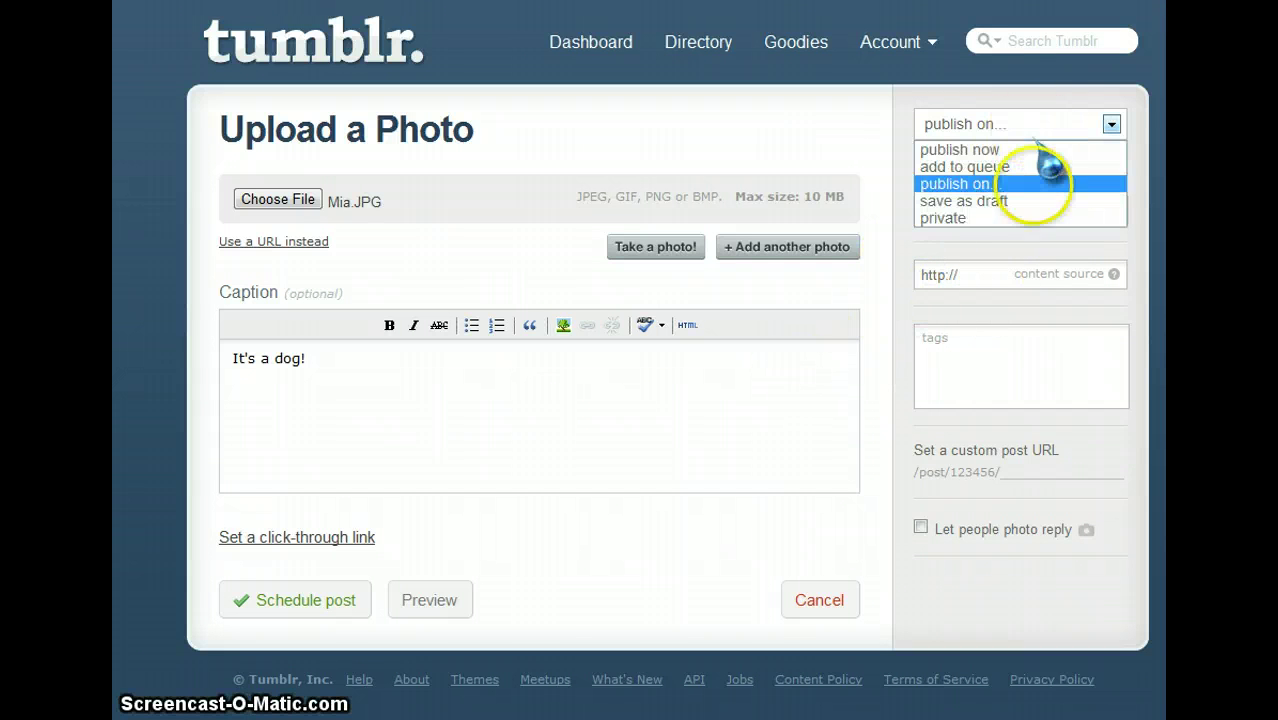
{"action": "left_click", "coordinate": [1022, 201]}
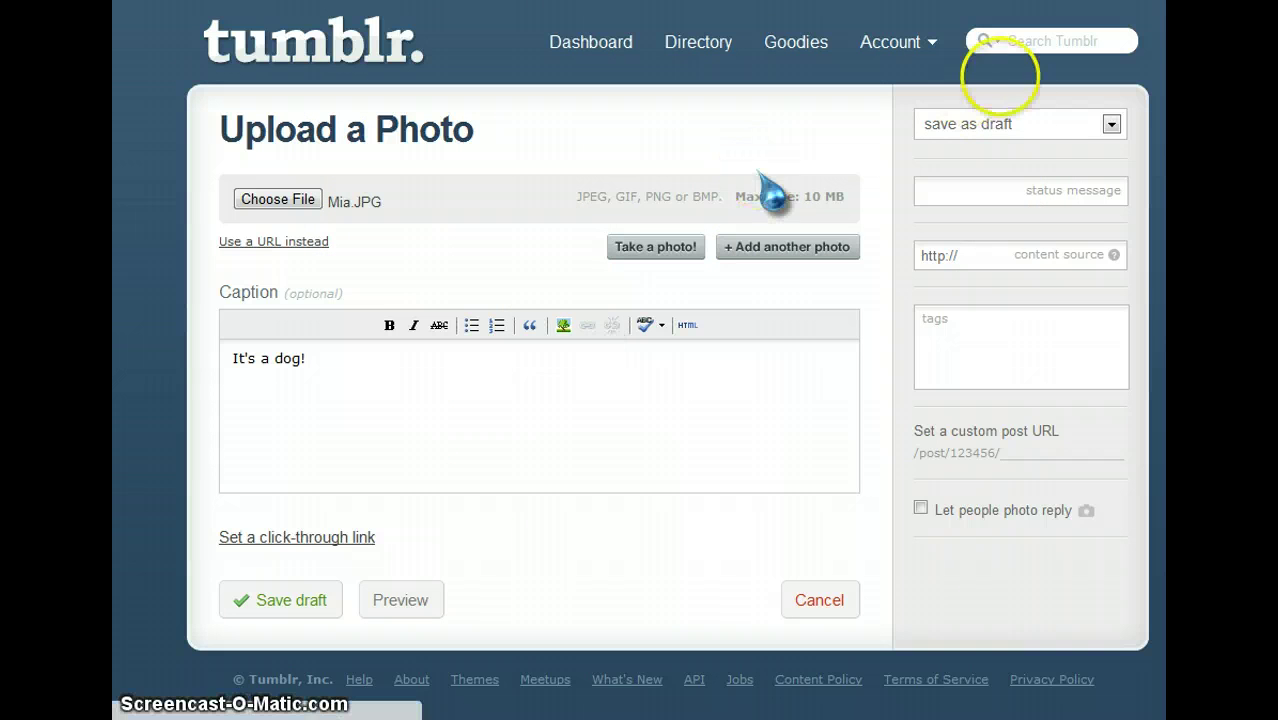
{"action": "left_click", "coordinate": [1085, 125]}
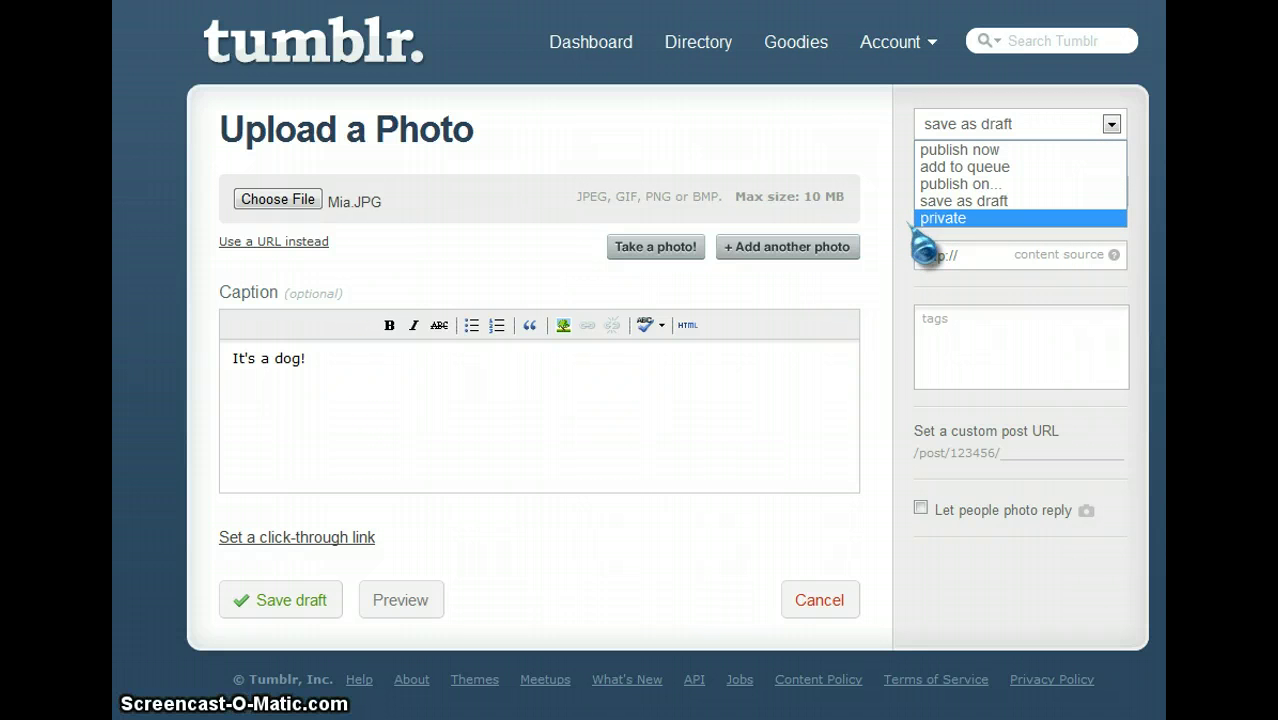
{"action": "left_click", "coordinate": [1111, 124]}
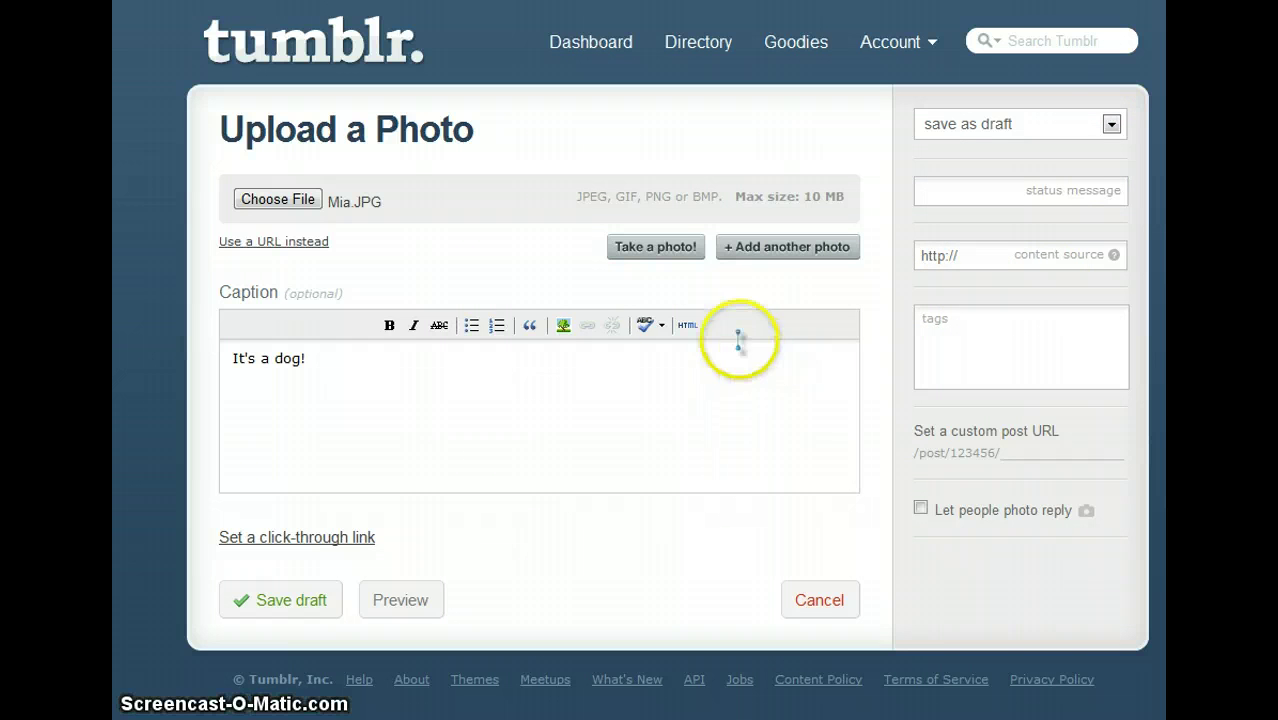
{"action": "left_click", "coordinate": [1038, 125]}
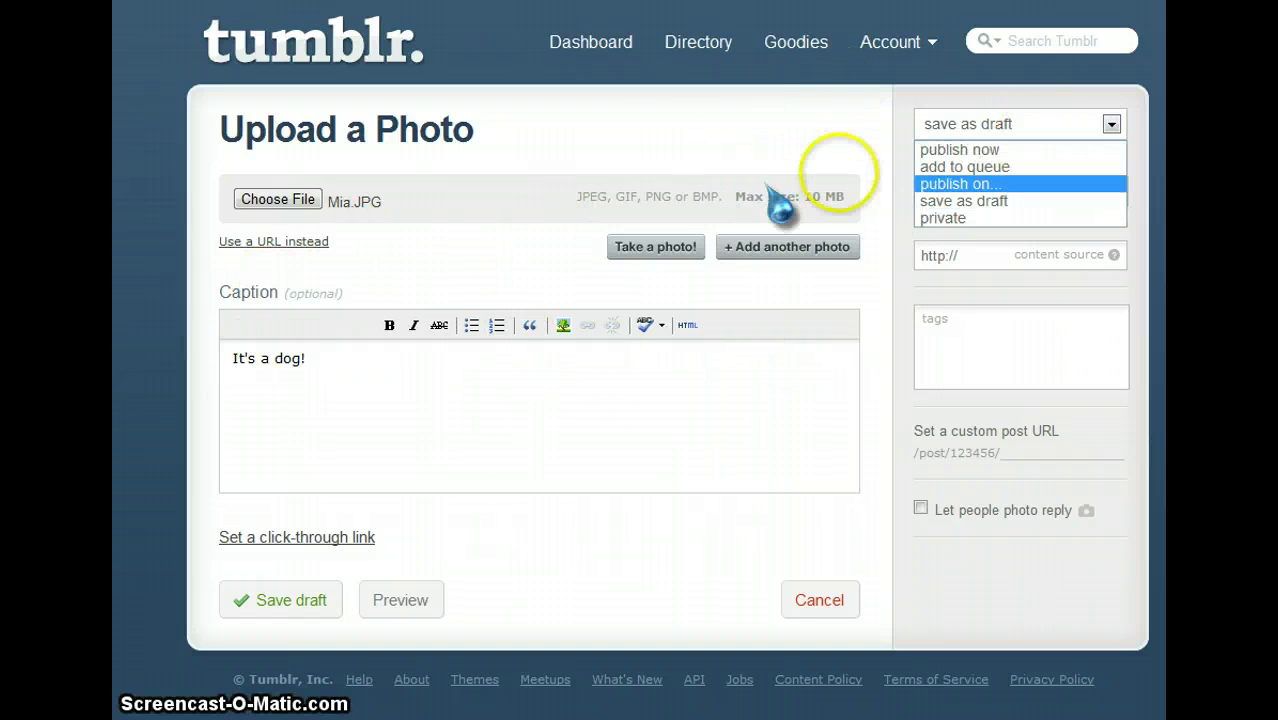
{"action": "left_click", "coordinate": [958, 150]}
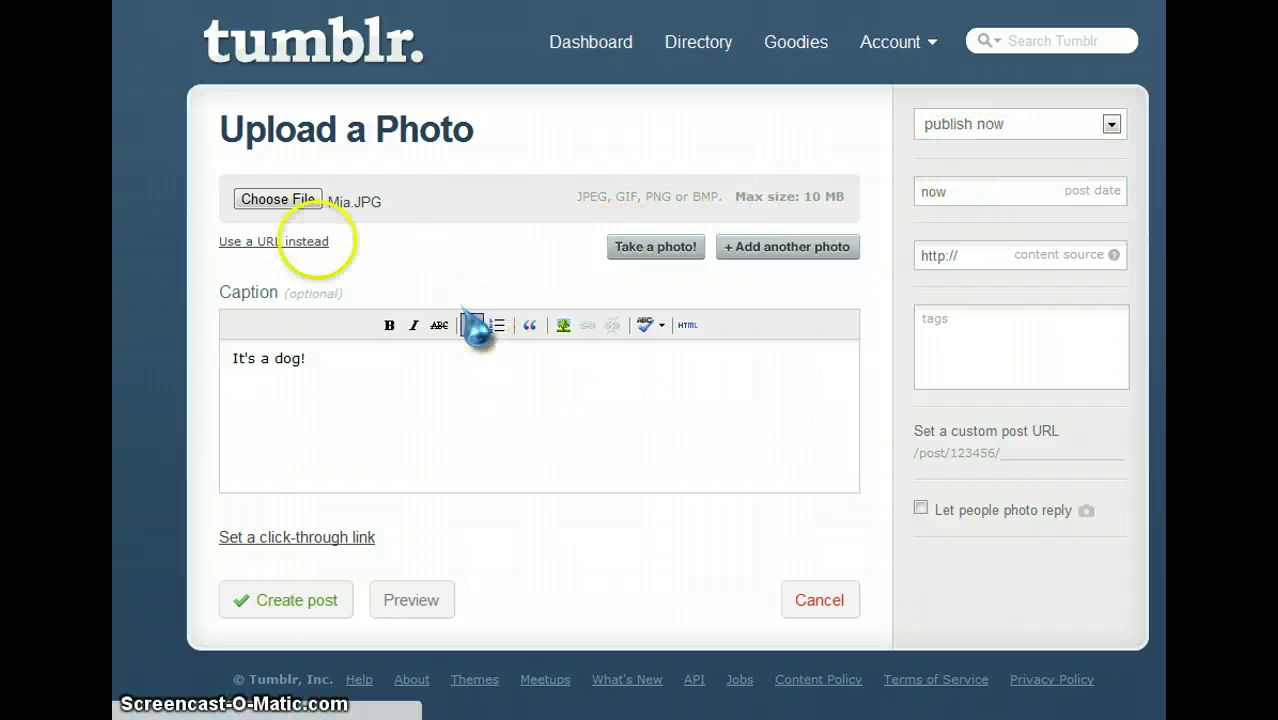
Step: Preview the photo post on the blog and check how its plain caption looks
{"action": "left_click", "coordinate": [410, 603]}
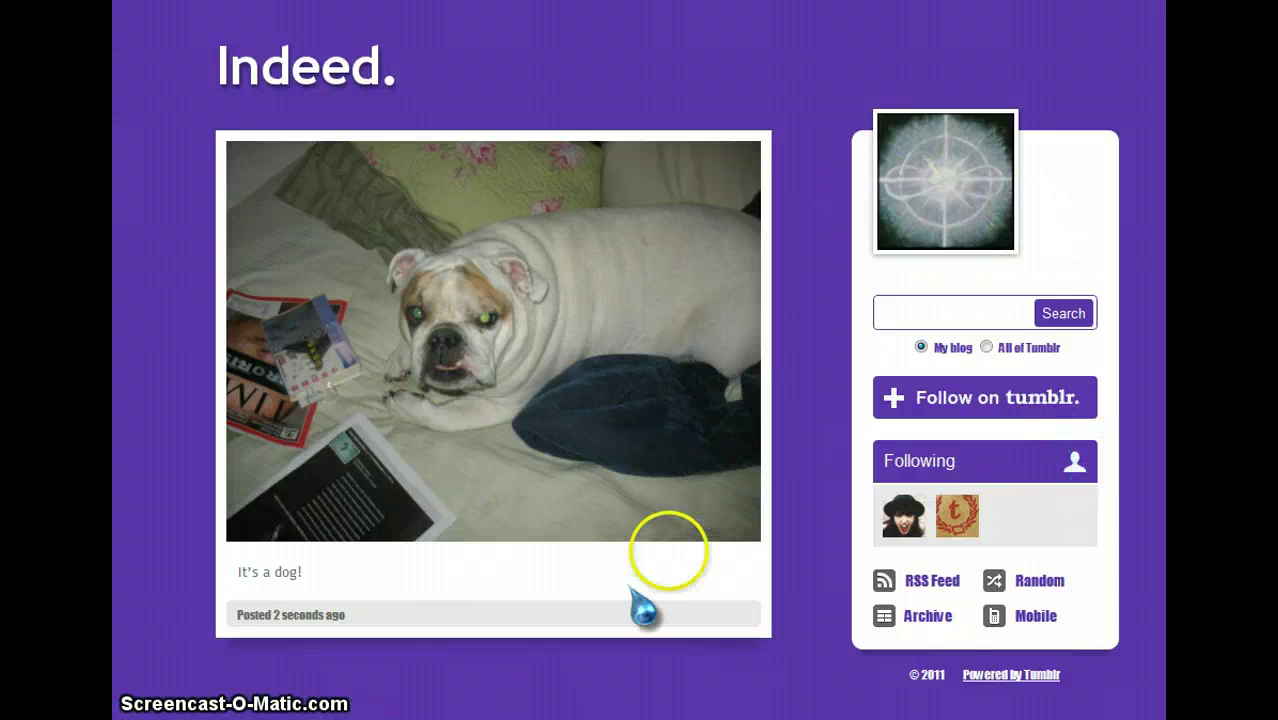
{"action": "left_click_drag", "start_coordinate": [300, 572], "coordinate": [240, 572]}
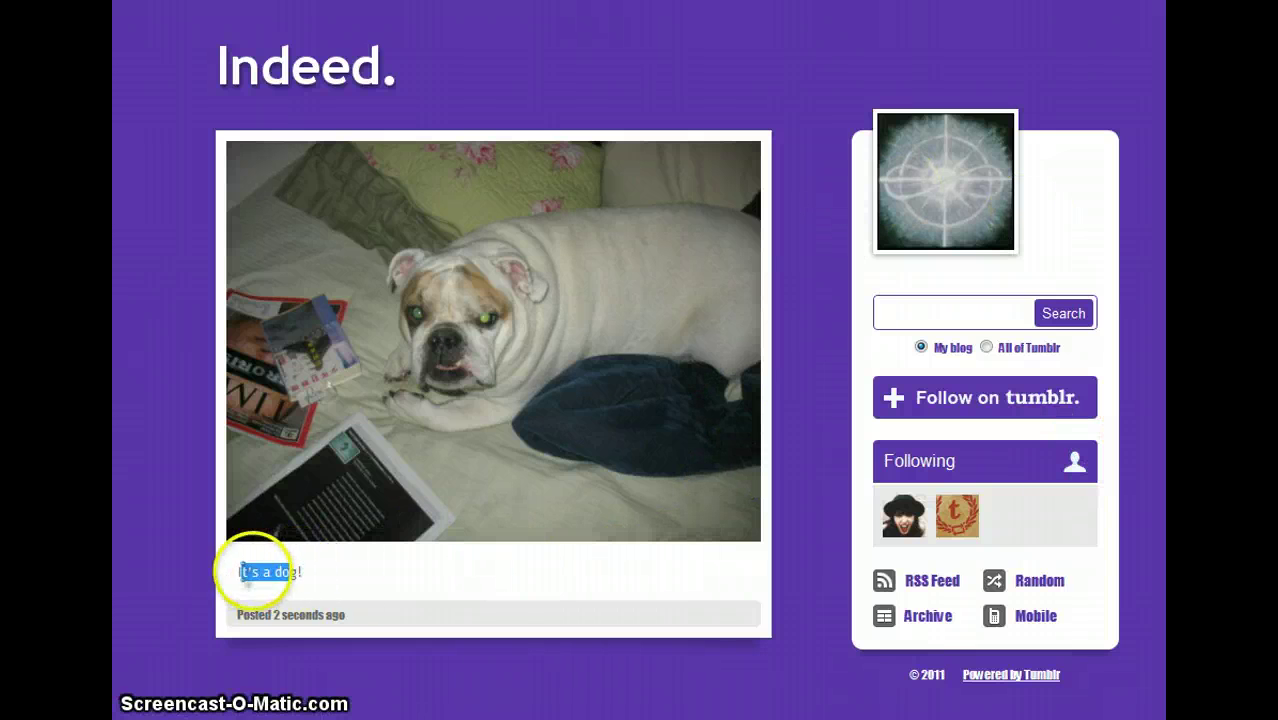
{"action": "left_click", "coordinate": [350, 595]}
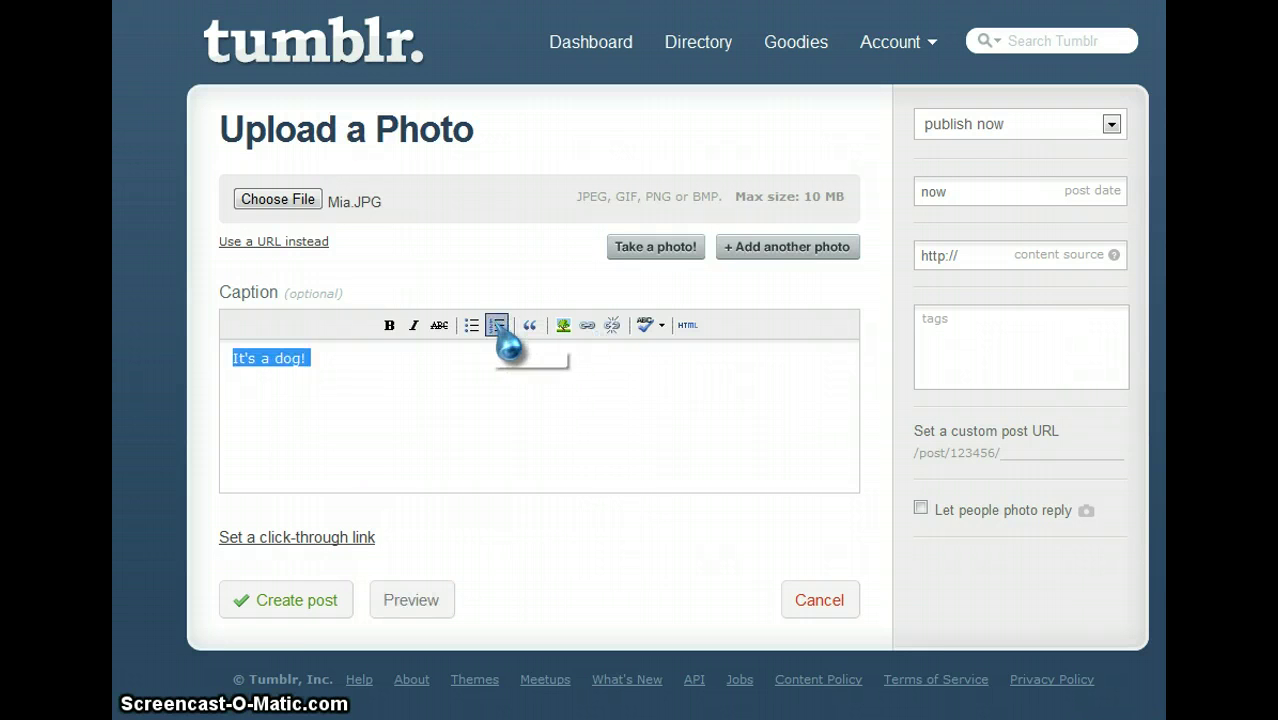
Step: Make the whole "It's a dog!" caption bold and italic
{"action": "left_click", "coordinate": [661, 325]}
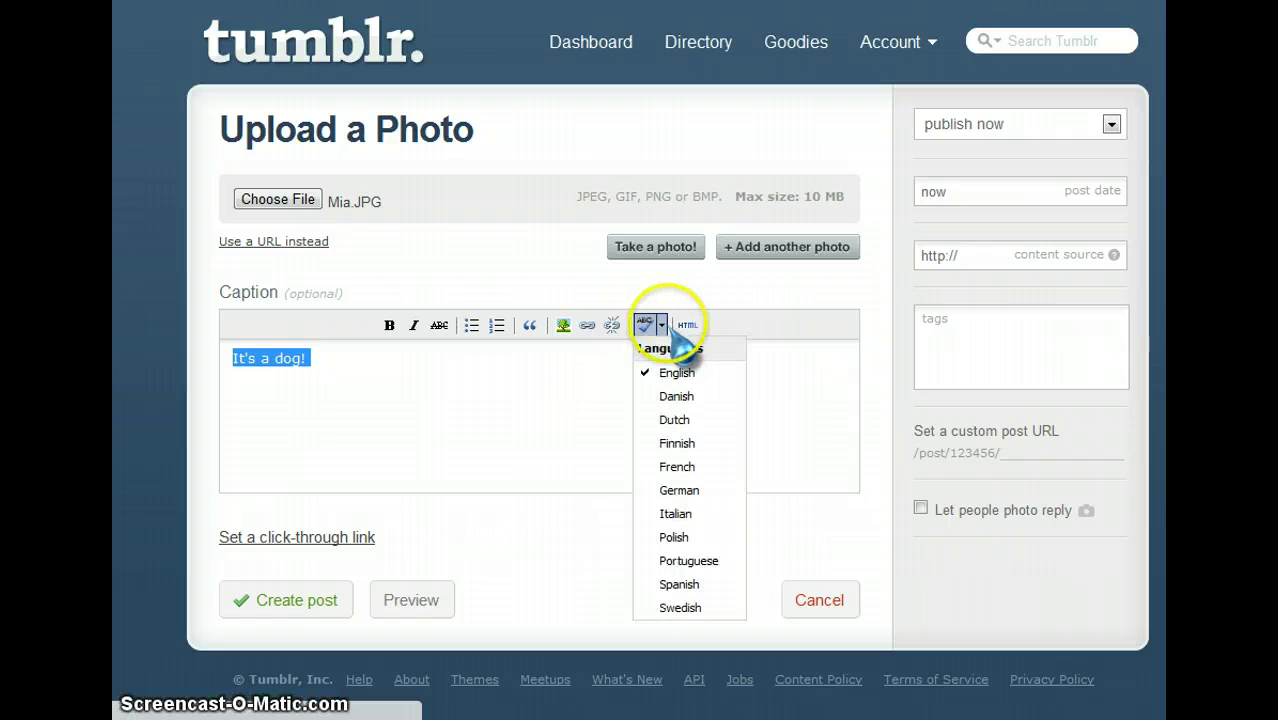
{"action": "left_click", "coordinate": [625, 324]}
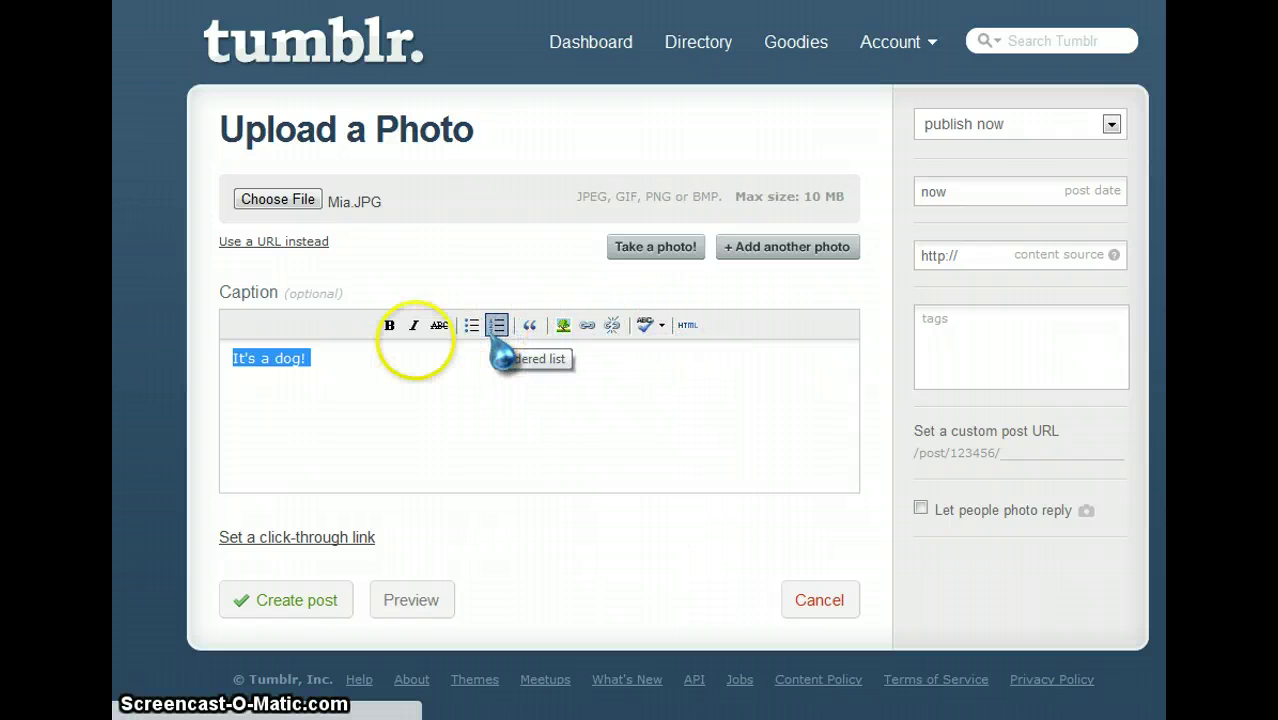
{"action": "left_click", "coordinate": [391, 330]}
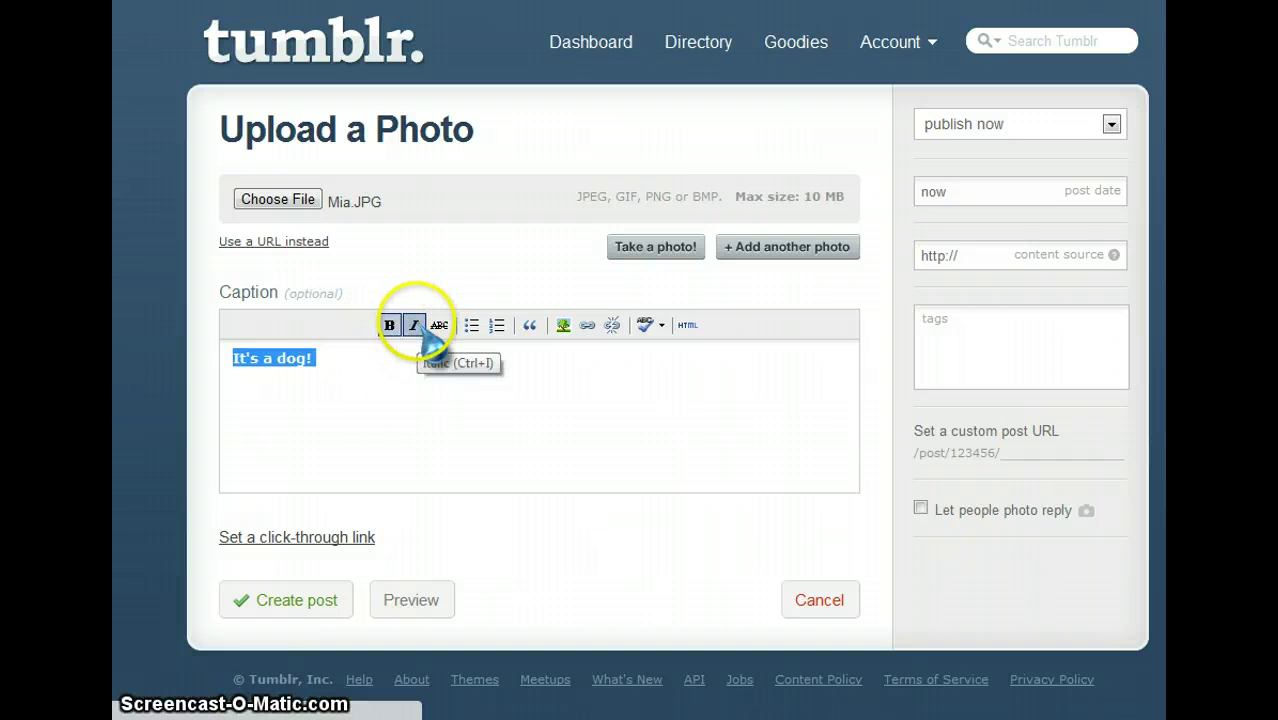
{"action": "left_click", "coordinate": [413, 325]}
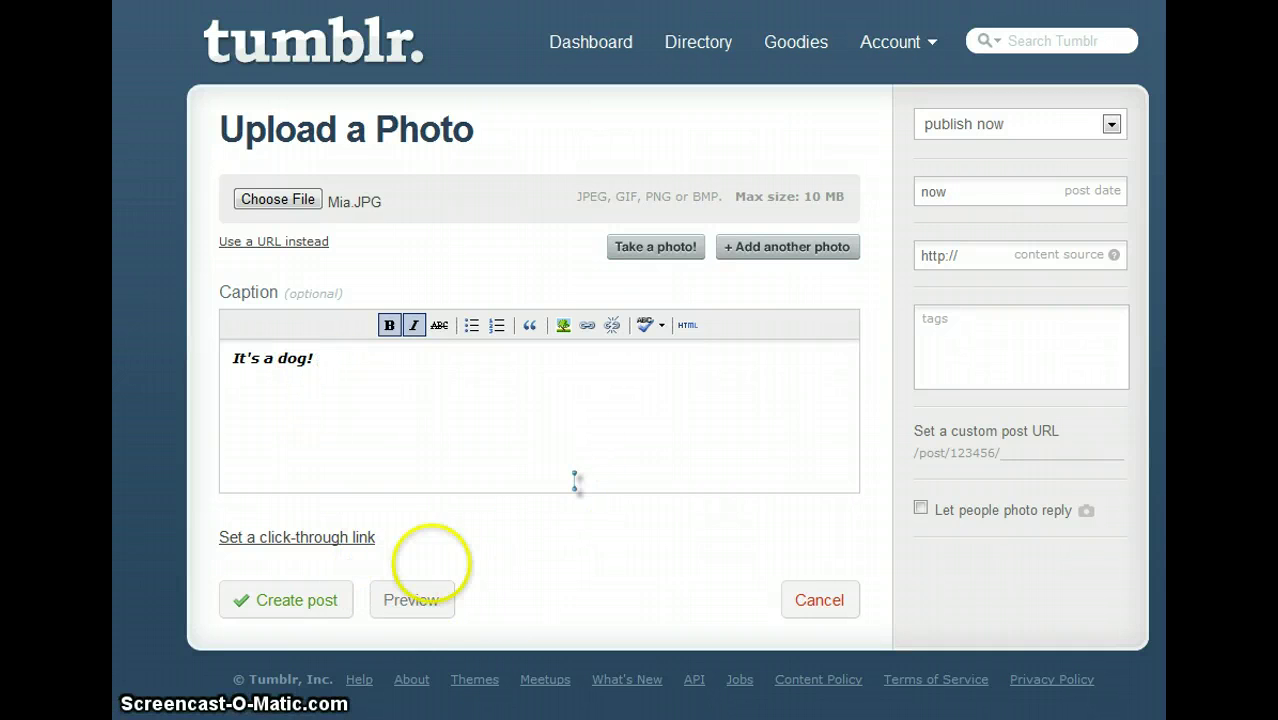
Step: Preview the photo post with its formatted caption, return to the editor and publish the post
{"action": "left_click", "coordinate": [420, 602]}
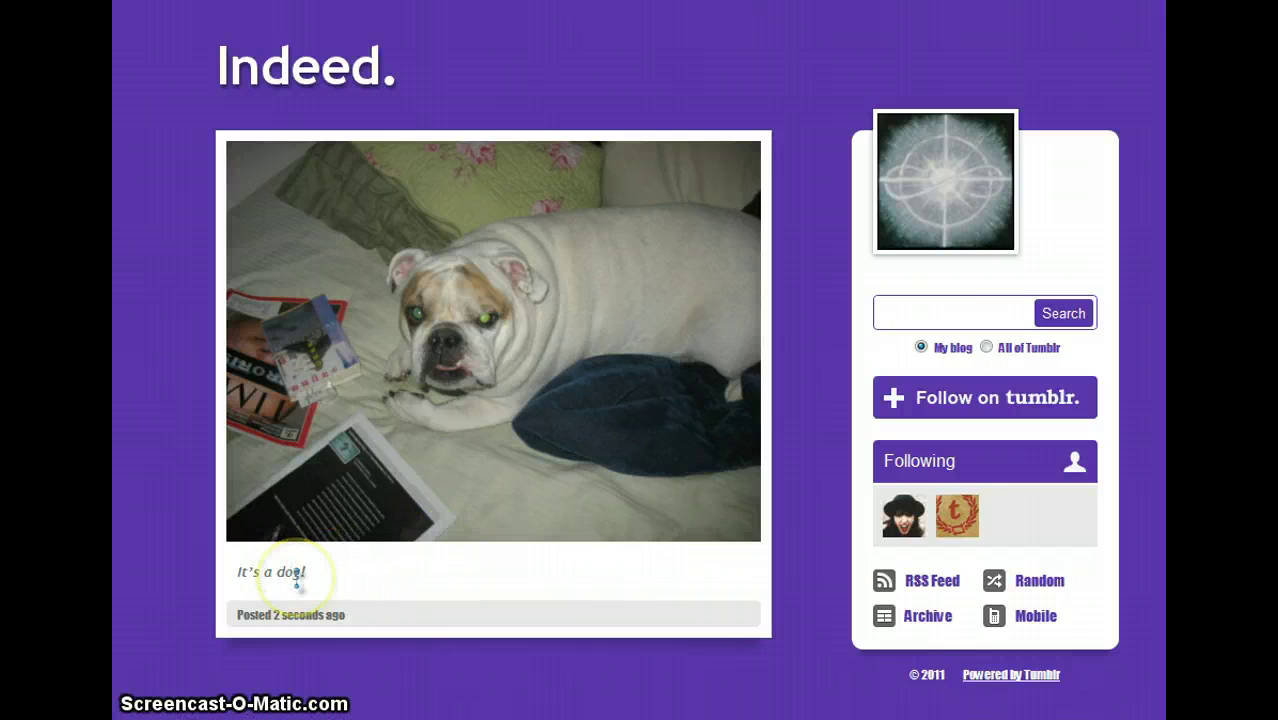
{"action": "left_click_drag", "start_coordinate": [307, 572], "coordinate": [271, 572]}
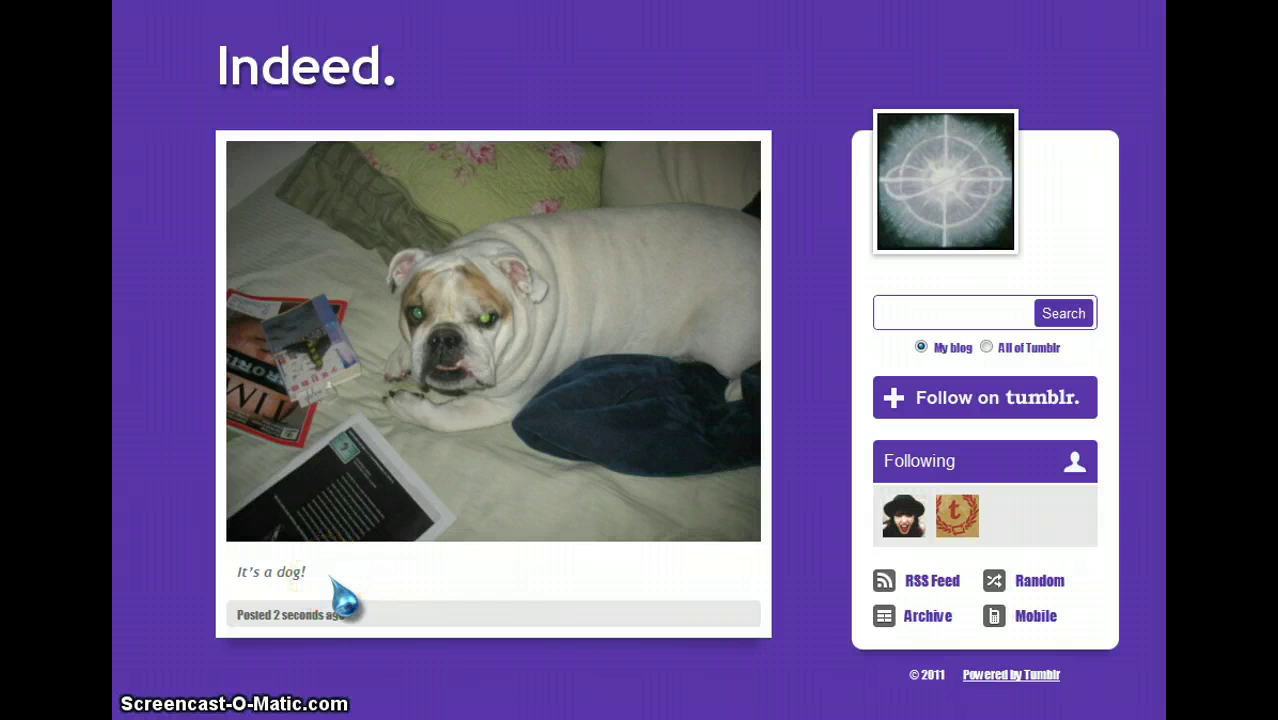
{"action": "left_click", "coordinate": [340, 549]}
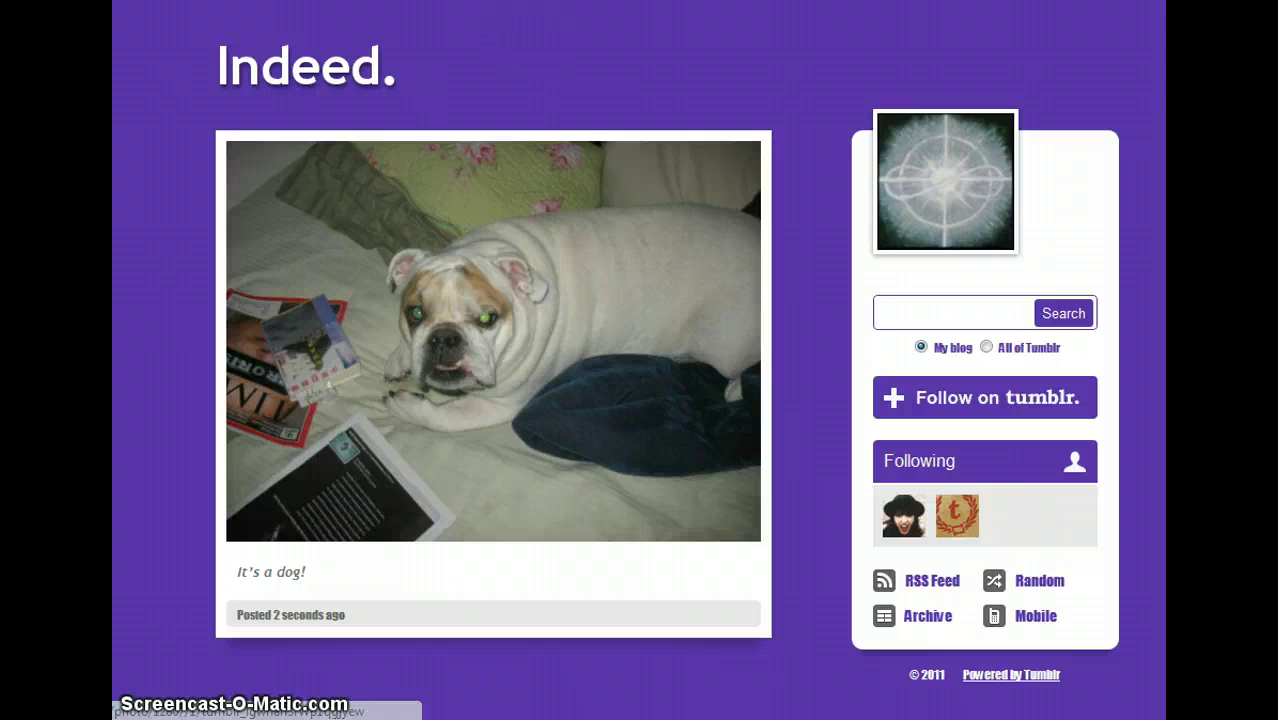
{"action": "left_click", "coordinate": [362, 2]}
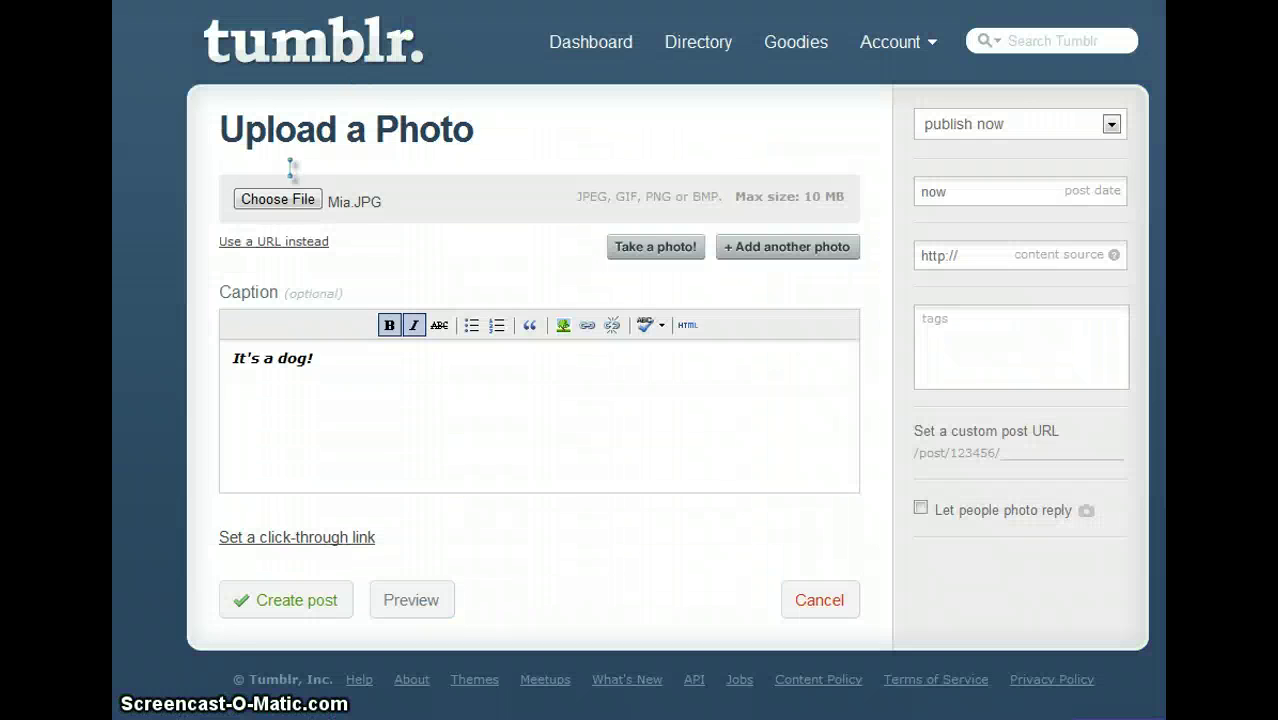
{"action": "left_click", "coordinate": [268, 610]}
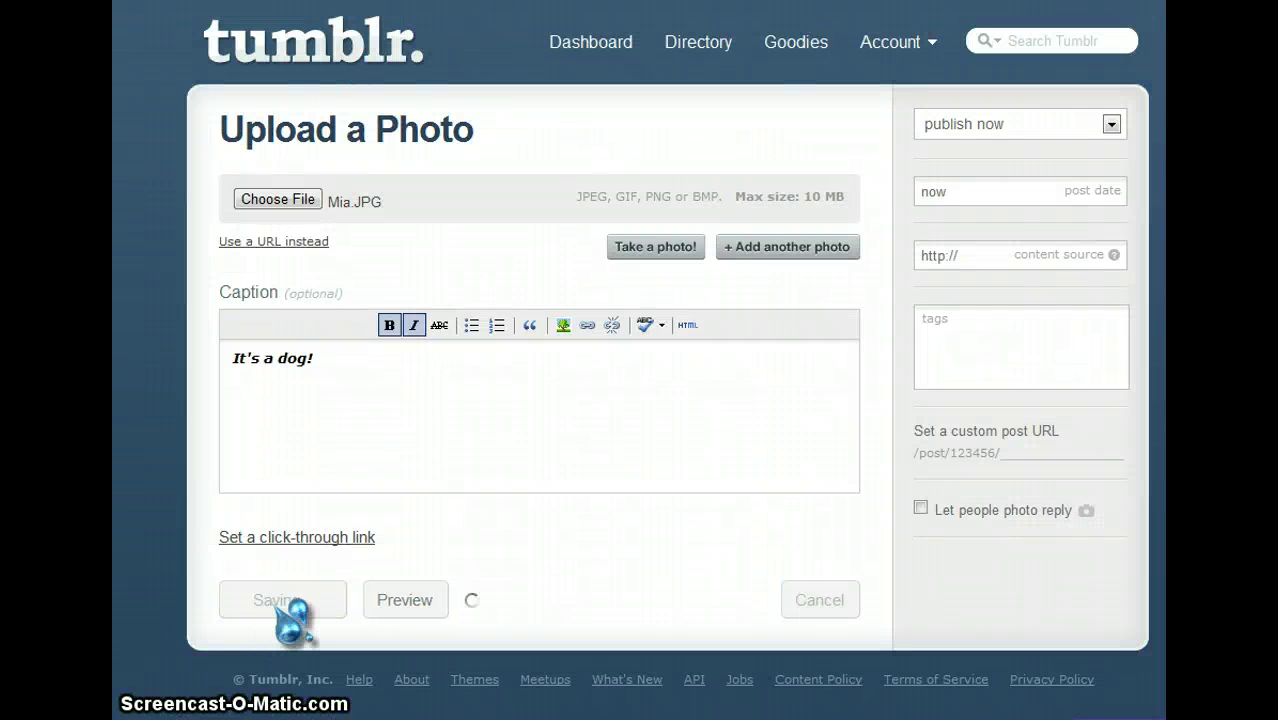